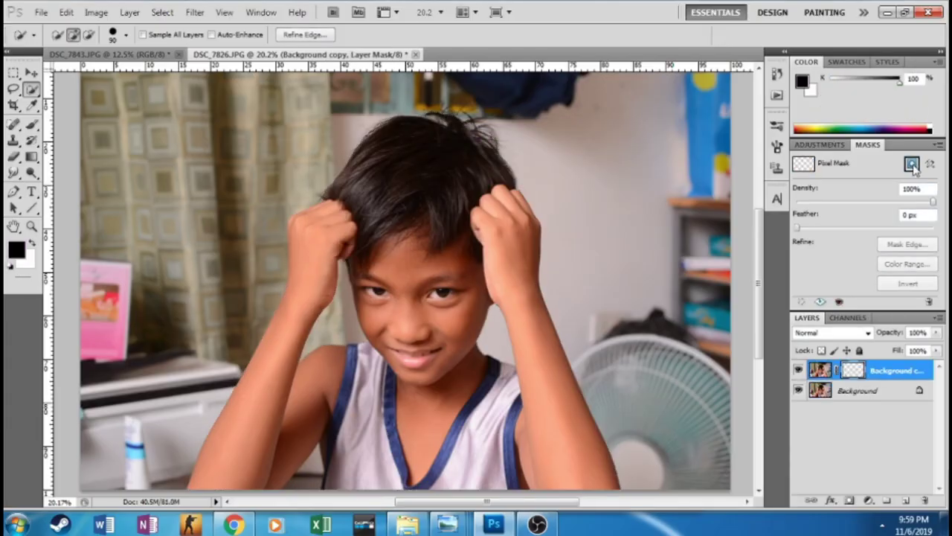
Bring up Refine Mask for the boy photo's layer mask, with Smart Radius at 8.5 px
click(907, 244)
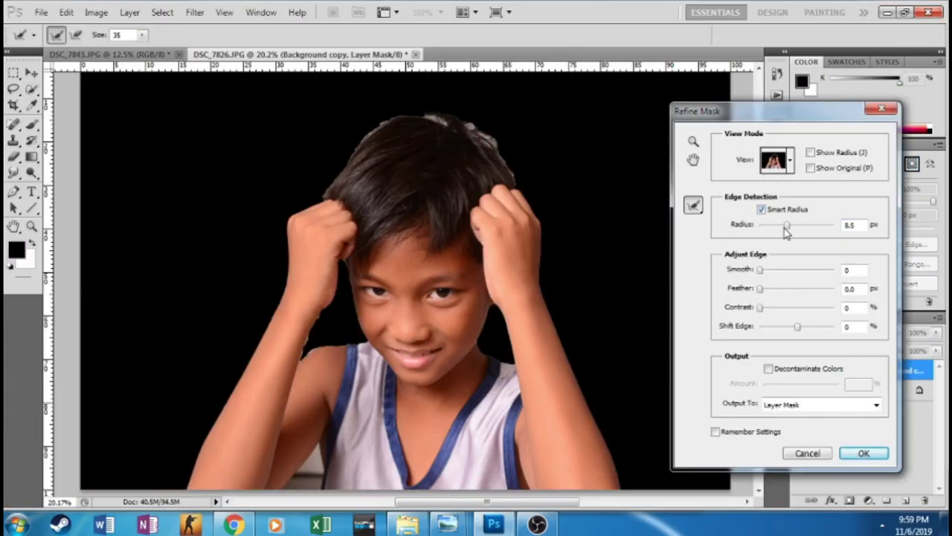
Cancel Refine Mask, quick-select both arms and hands, and apply a refined layer mask
click(862, 454)
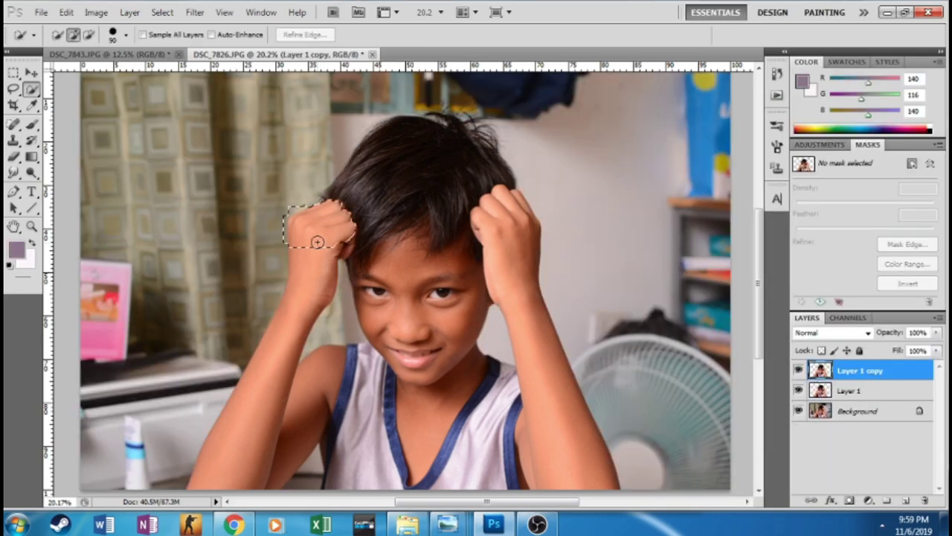
drag(317, 242, 223, 479)
mouse_move(510, 205)
mouse_down()
mouse_move(573, 384)
mouse_move(273, 419)
mouse_move(244, 446)
mouse_up()
scroll(244, 299, up, 3)
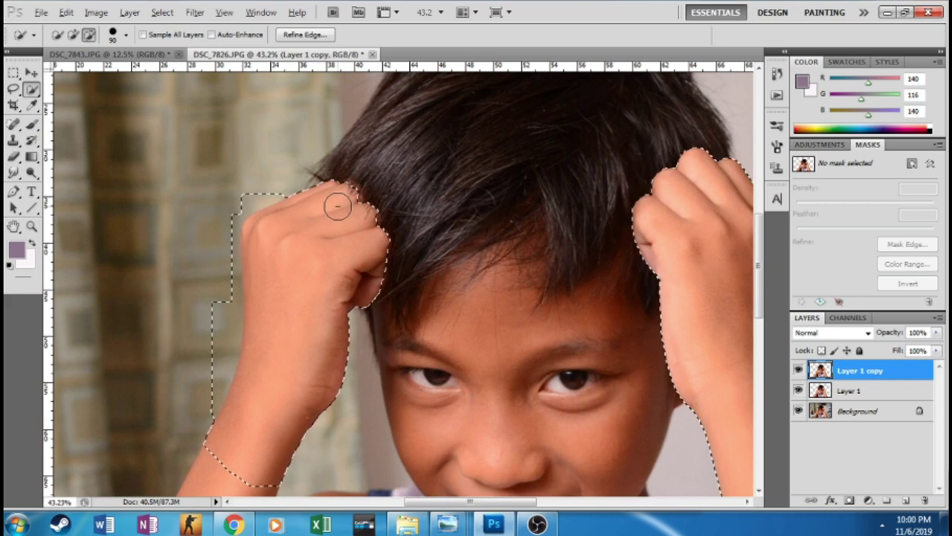
scroll(340, 201, down, 2)
scroll(346, 255, up, 2)
scroll(346, 255, down, 2)
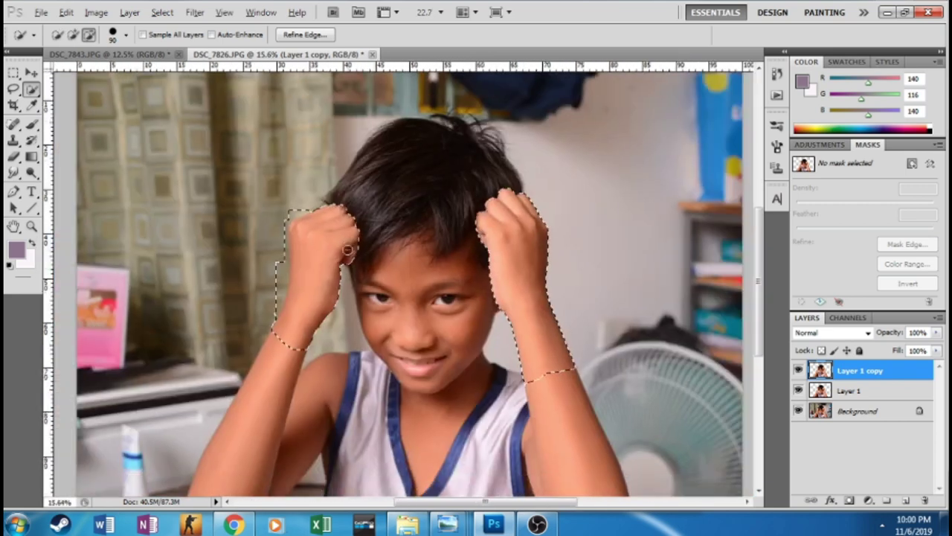
scroll(346, 255, down, 1)
click(912, 163)
click(906, 244)
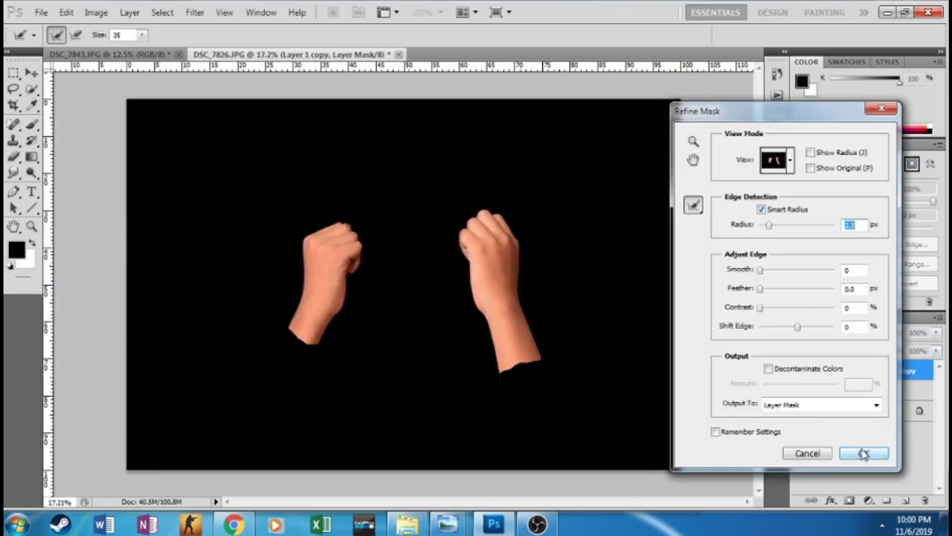
click(864, 454)
Reselect both forearms with a larger brush and reapply the refined arm mask on Layer 1 copy
drag(532, 387, 514, 411)
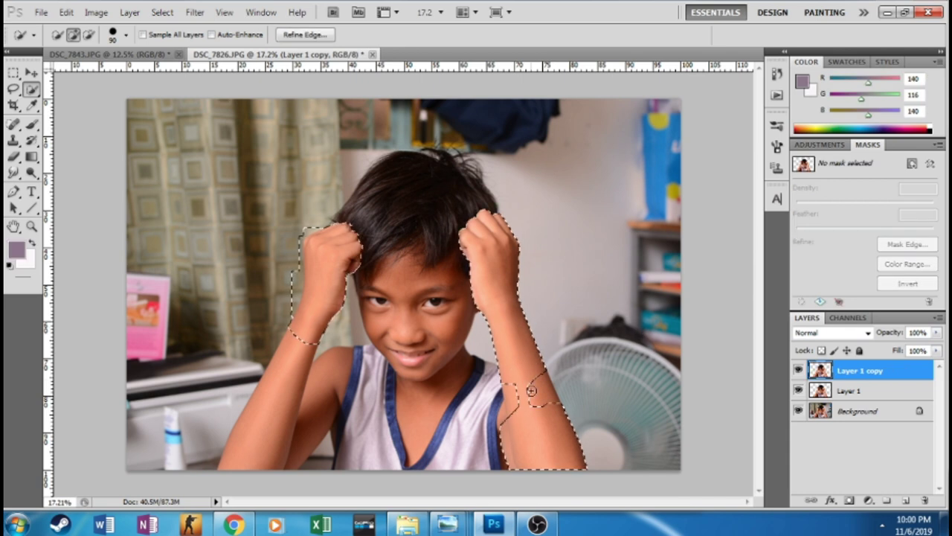
mouse_move(286, 357)
mouse_down()
mouse_move(266, 410)
mouse_move(299, 421)
mouse_move(346, 346)
mouse_move(270, 460)
mouse_move(245, 417)
mouse_move(291, 334)
mouse_up()
key(bracketright)
key(bracketright)
key(bracketright)
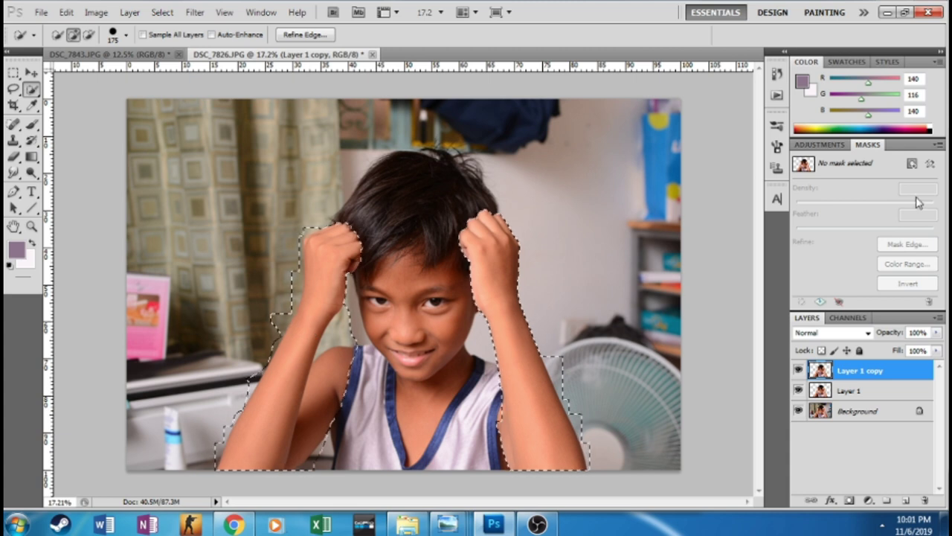
click(912, 163)
click(907, 244)
click(864, 453)
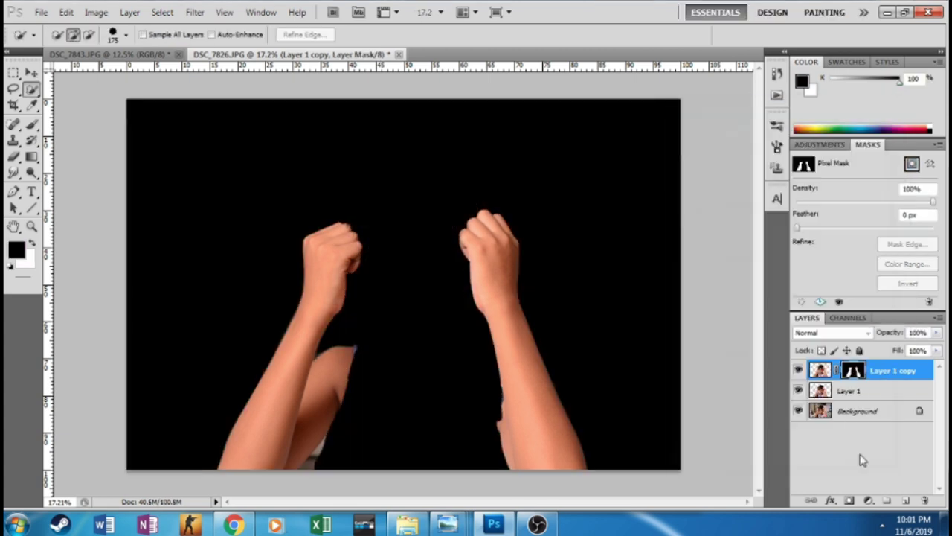
Bake the arm mask into Layer 2 and drag Layers 1 and 2 into DSC_7843
key(ctrl+j)
key(Delete)
shift+click(850, 390)
click(30, 73)
drag(402, 268, 407, 301)
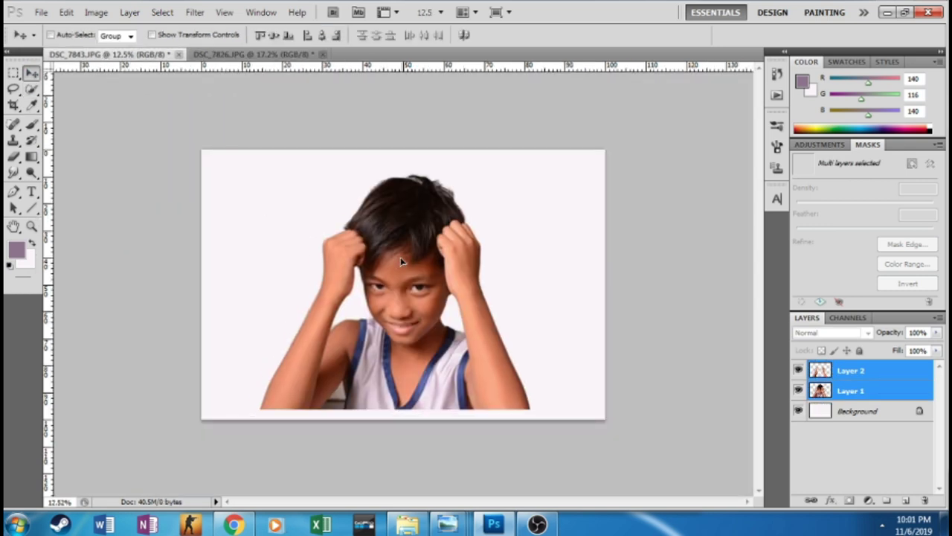
Scale the placed boy layers to about 107% with a slight tilt
key(ctrl+t)
drag(256, 209, 240, 212)
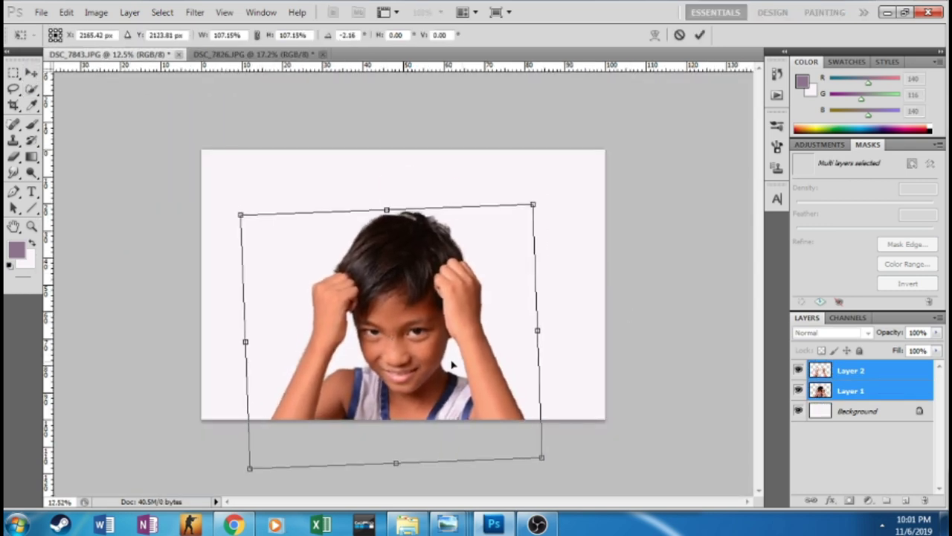
key(v)
key(Return)
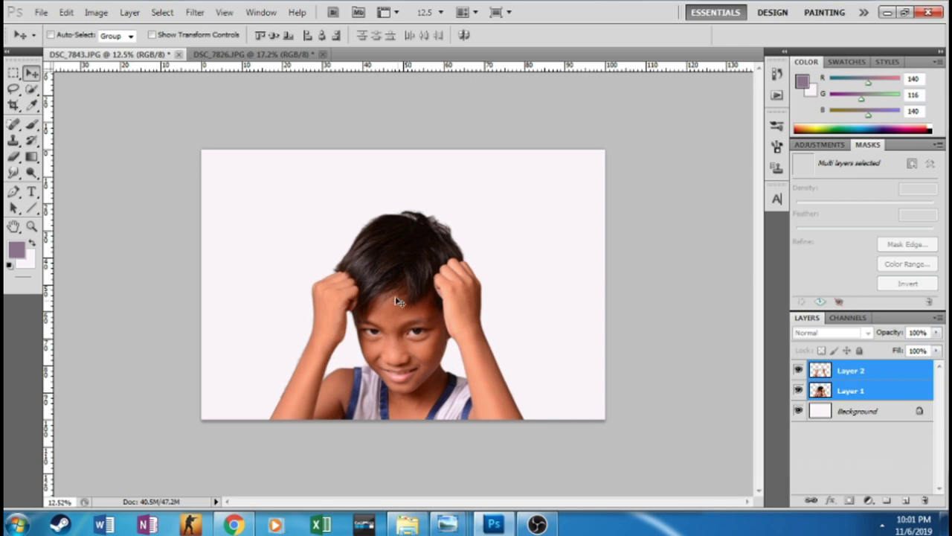
Fill the Background layer with purple
key(i)
click(16, 249)
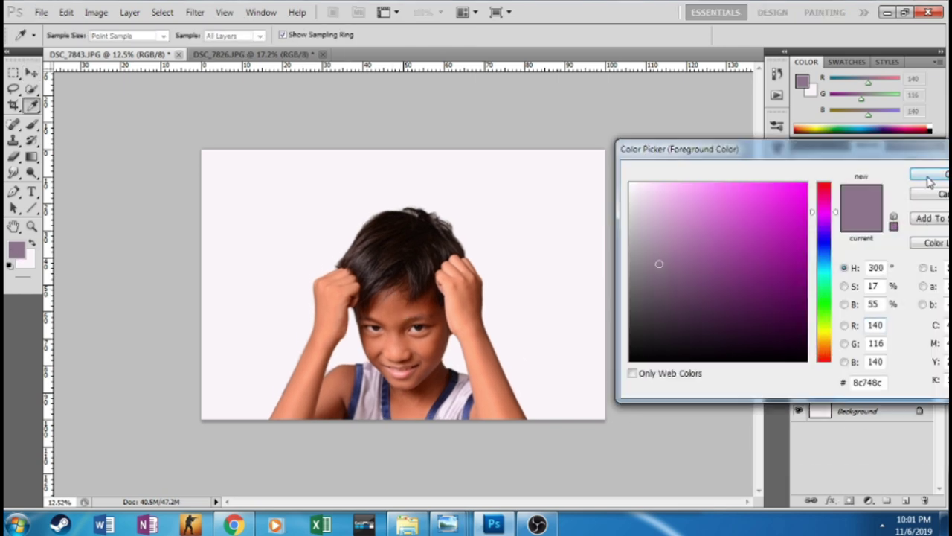
click(929, 174)
key(v)
click(863, 410)
key(alt+BackSpace)
Dodge a pink glow around the boy's head and burn the background edges darker
click(31, 173)
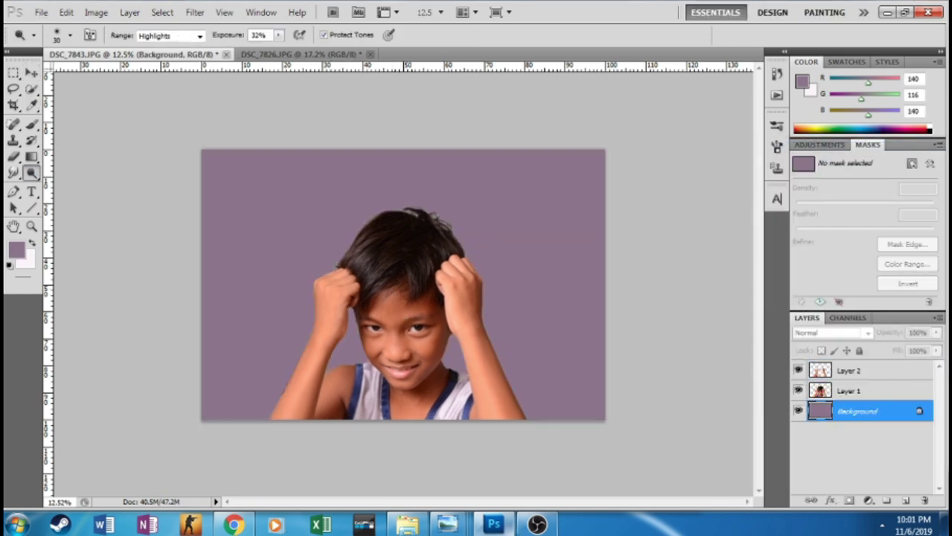
key(bracketright)
key(bracketright)
key(bracketright)
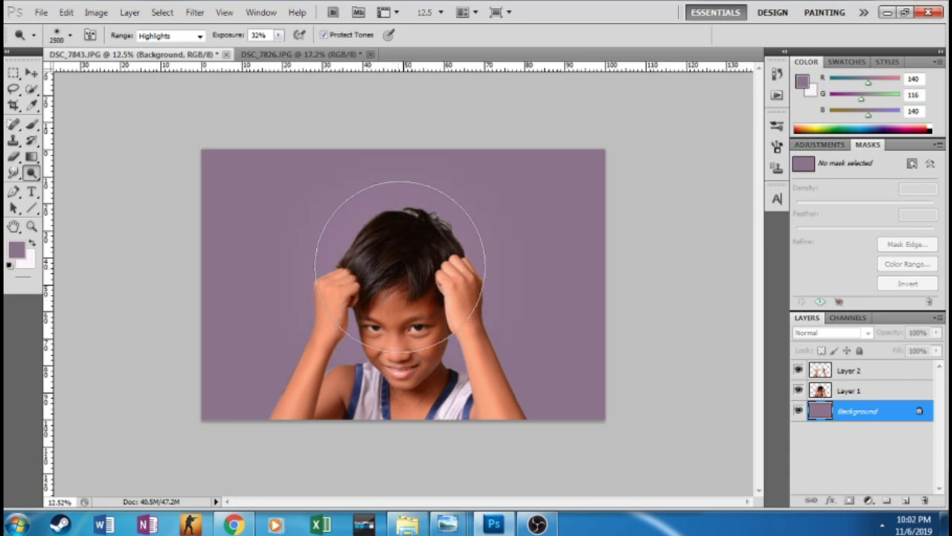
drag(279, 35, 312, 60)
click(399, 251)
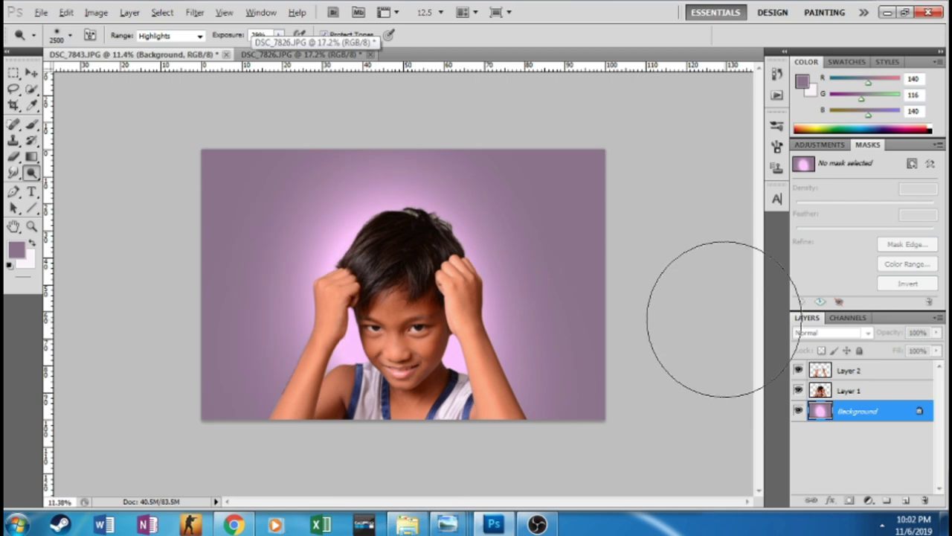
right_click(31, 172)
click(86, 185)
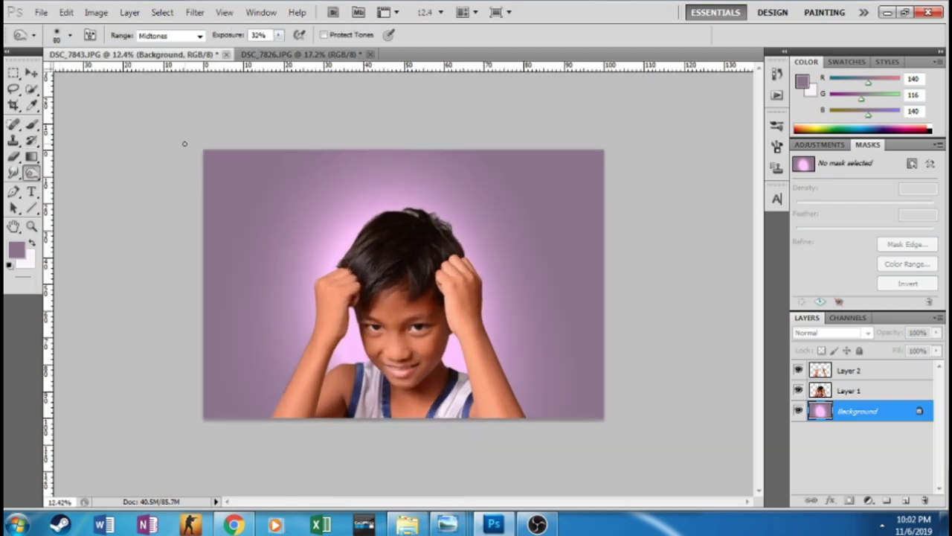
mouse_move(615, 153)
mouse_down()
mouse_move(230, 127)
mouse_move(297, 468)
mouse_move(630, 318)
mouse_move(144, 255)
mouse_move(680, 357)
mouse_up()
Lower the saturation of the boy and arms layers with Hue/Saturation
scroll(680, 357, up, 2)
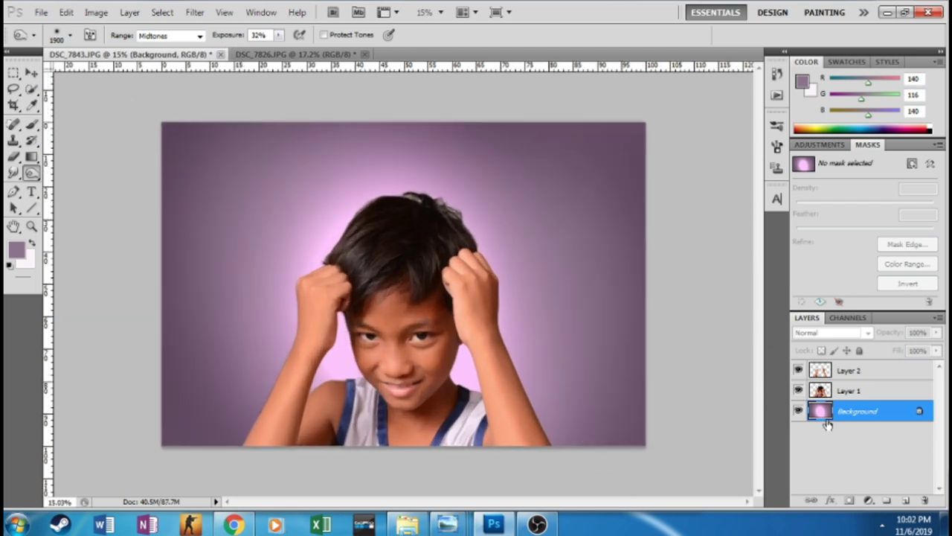
click(869, 391)
key(ctrl+u)
key(Return)
key(ctrl+shift+alt+e)
key(ctrl+u)
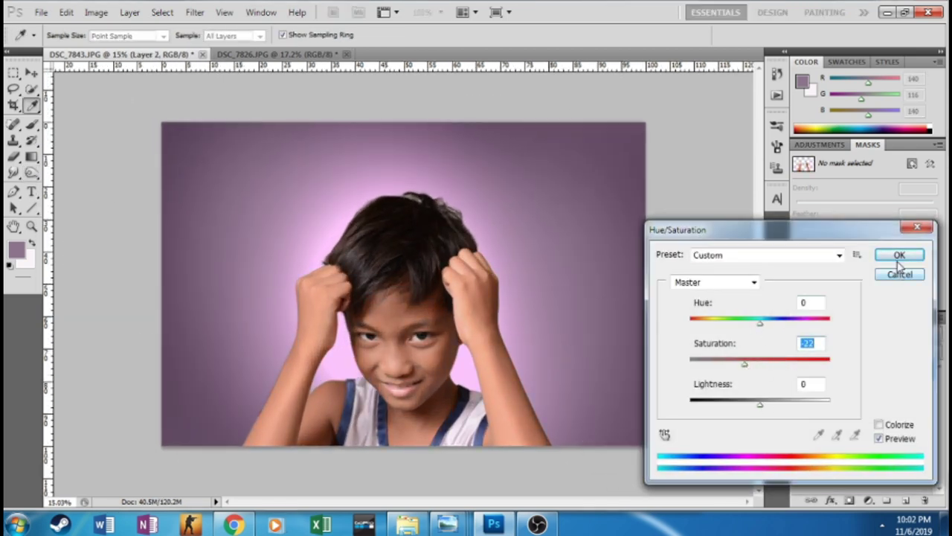
click(897, 260)
Close DSC_7826 without saving and open the DSC_7843 cloth photo from the folder
click(346, 54)
key(n)
key(alt+Tab)
click(433, 199)
right_click(426, 200)
click(670, 257)
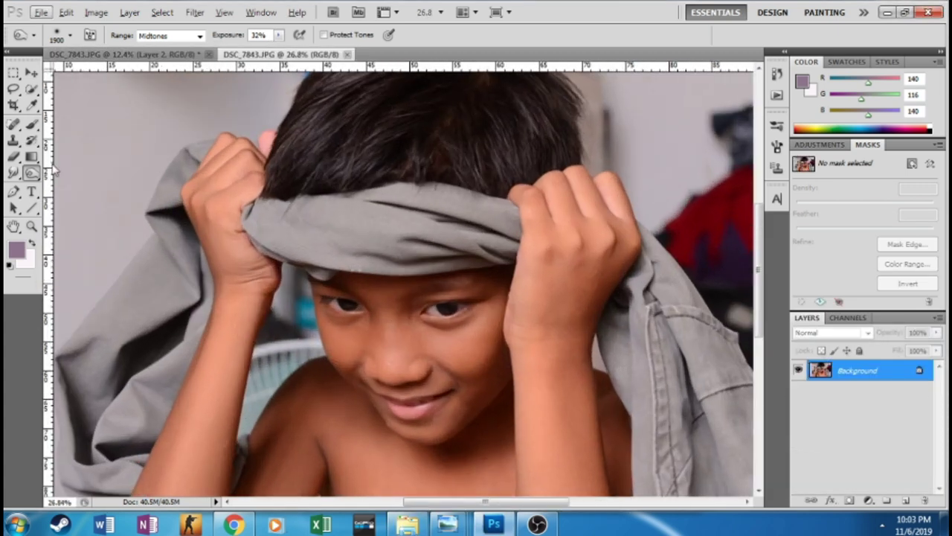
Quick-select the grey cloth band, mask and refine it, then merge the mask into the layer
key(w)
drag(264, 221, 345, 230)
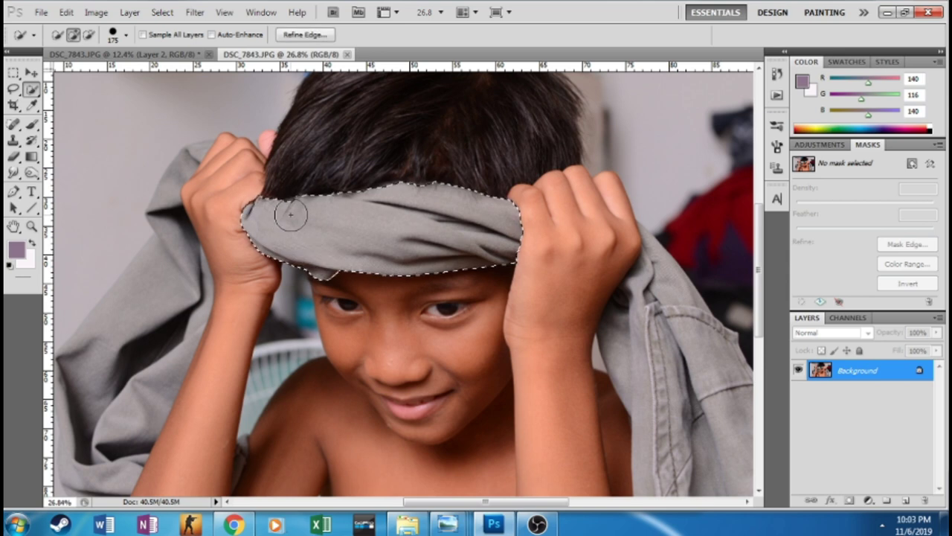
click(911, 163)
click(906, 244)
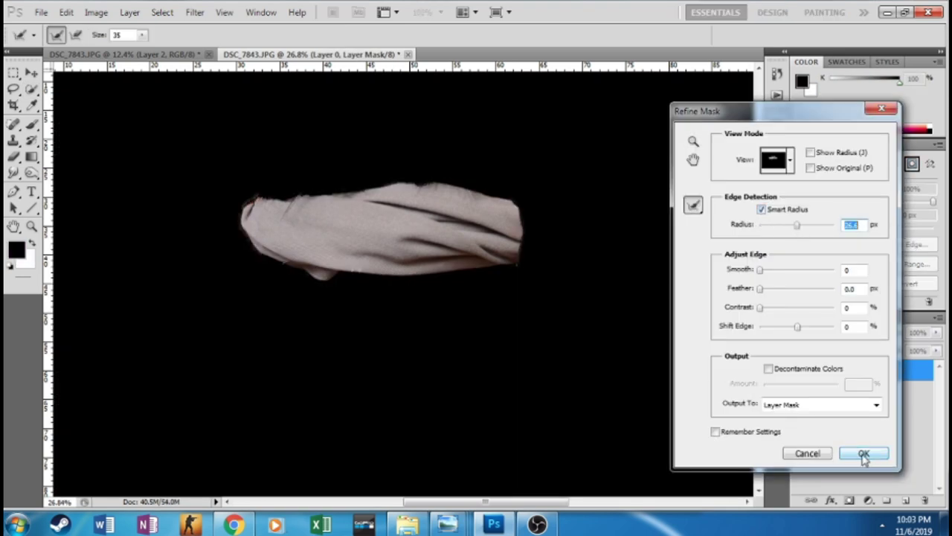
click(863, 454)
right_click(855, 370)
click(867, 340)
Erase stray cloth bits and drag the band onto the boy's forehead as Layer 3
key(b)
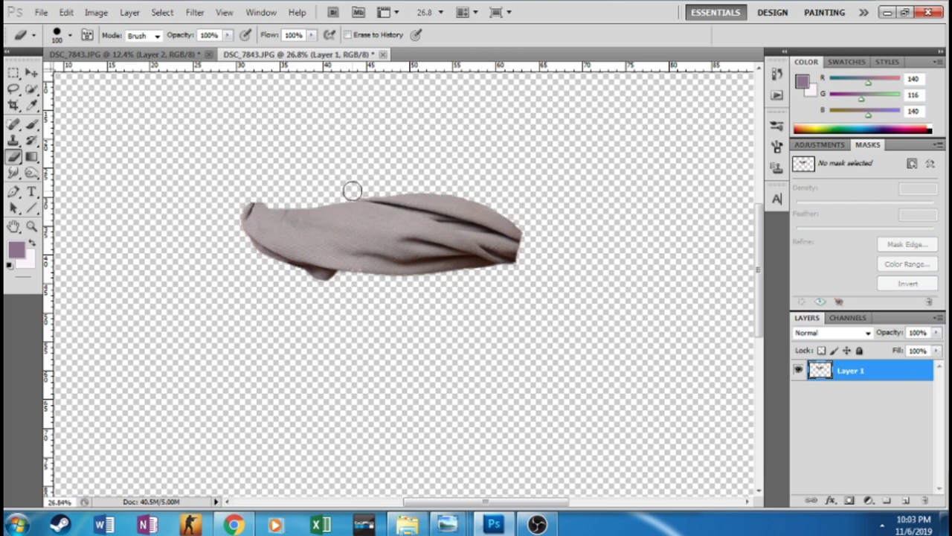
scroll(447, 193, down, 3)
scroll(315, 191, up, 2)
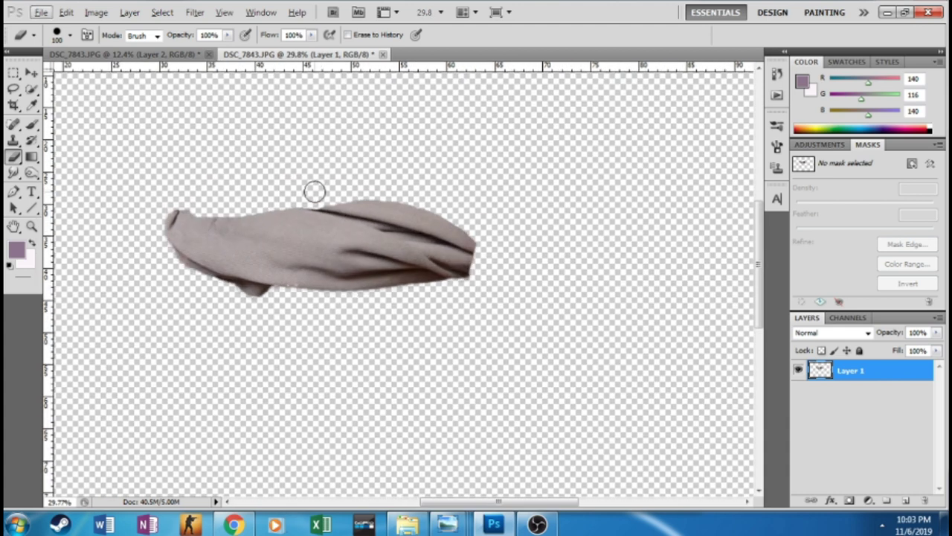
key(v)
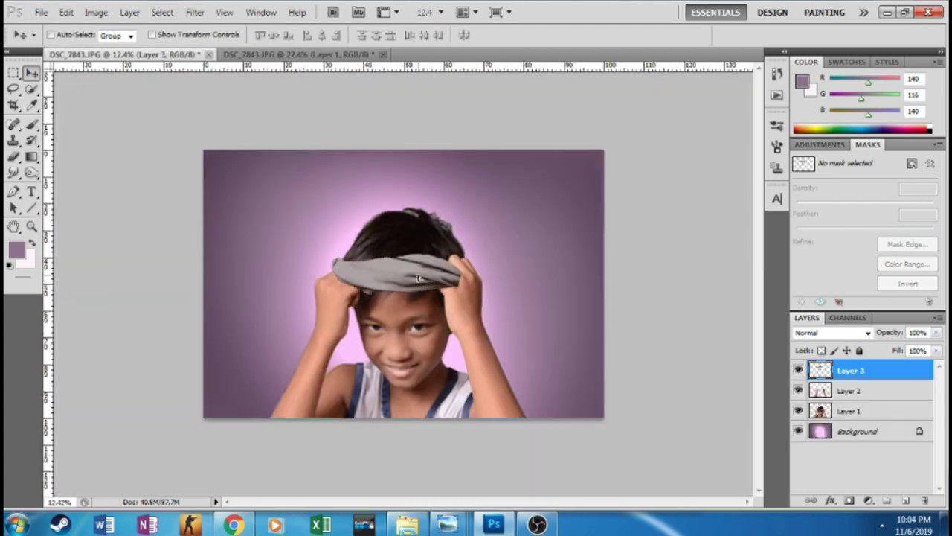
drag(359, 220, 467, 309)
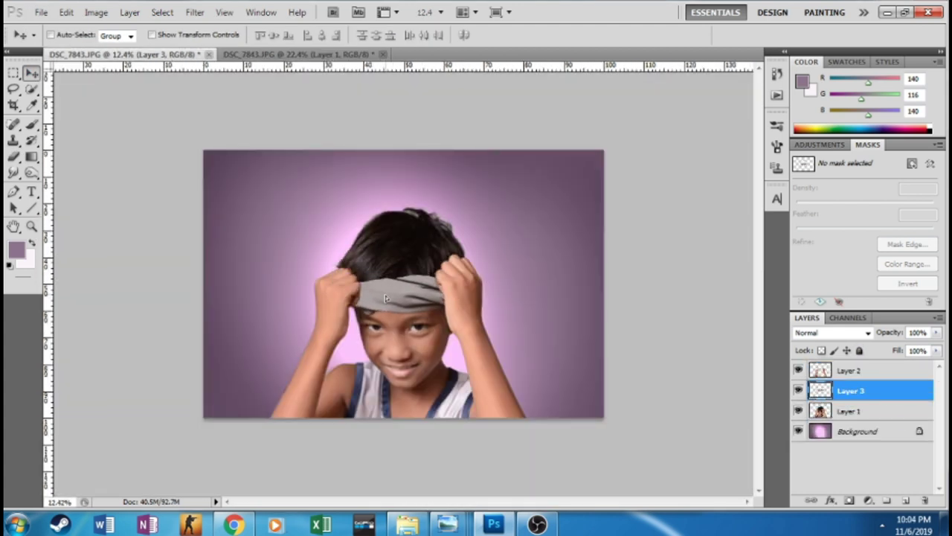
On Layer 2, paint grey over the skin gap beside the left fist
scroll(383, 288, up, 3)
scroll(379, 288, up, 1)
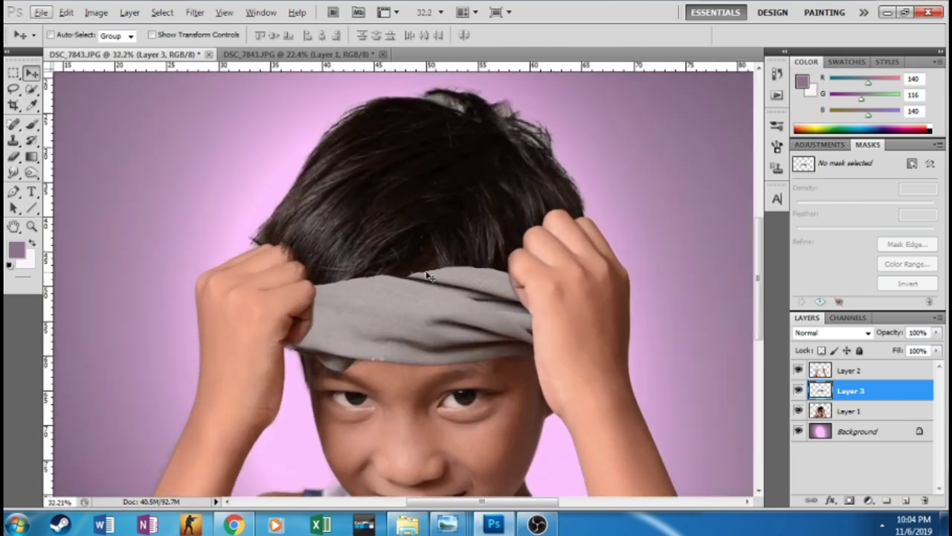
key(b)
click(851, 370)
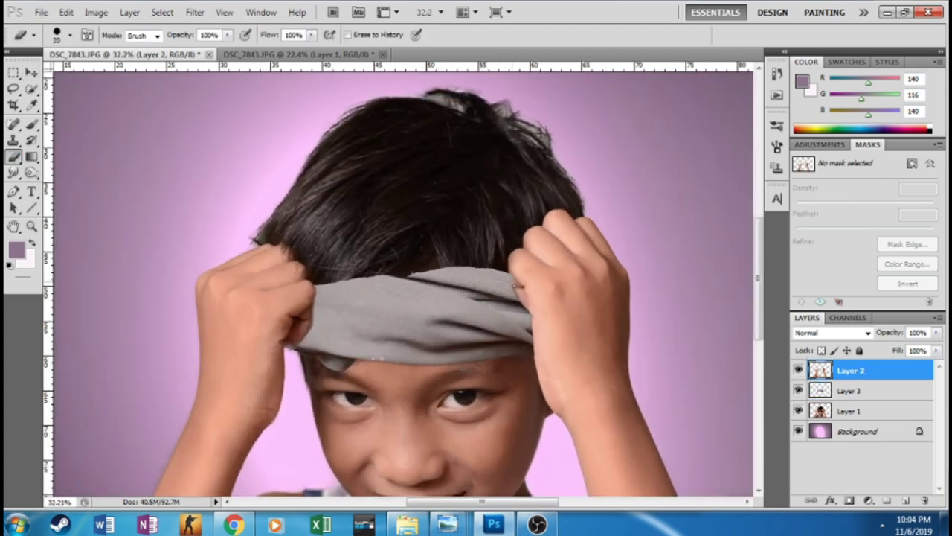
scroll(517, 286, up, 2)
scroll(507, 273, up, 1)
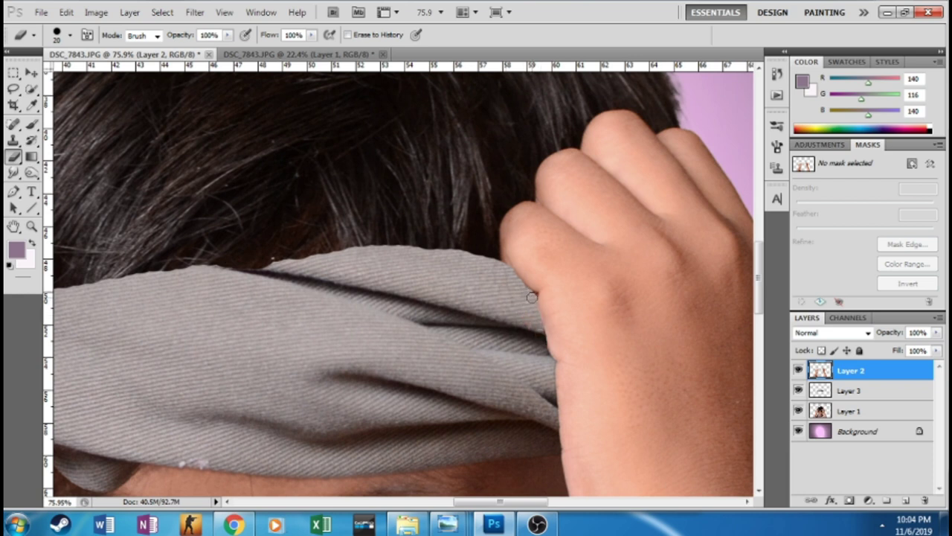
scroll(531, 298, down, 4)
scroll(320, 291, up, 4)
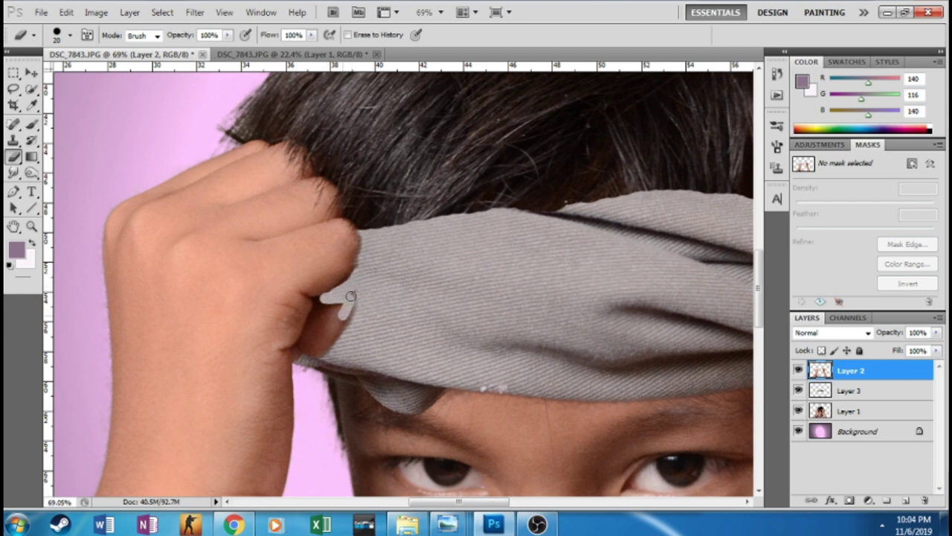
scroll(340, 289, up, 1)
scroll(334, 295, up, 1)
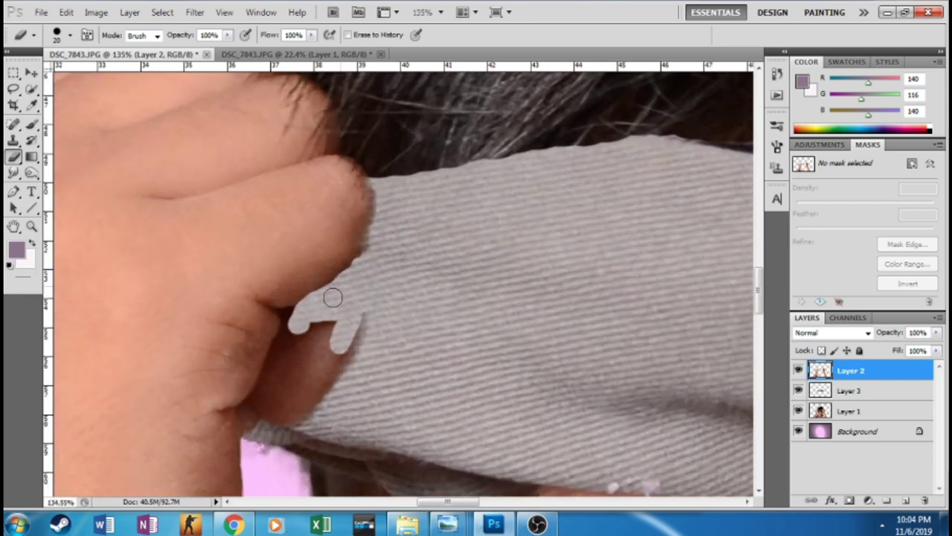
mouse_move(257, 421)
mouse_down()
mouse_move(327, 357)
mouse_move(297, 340)
mouse_up()
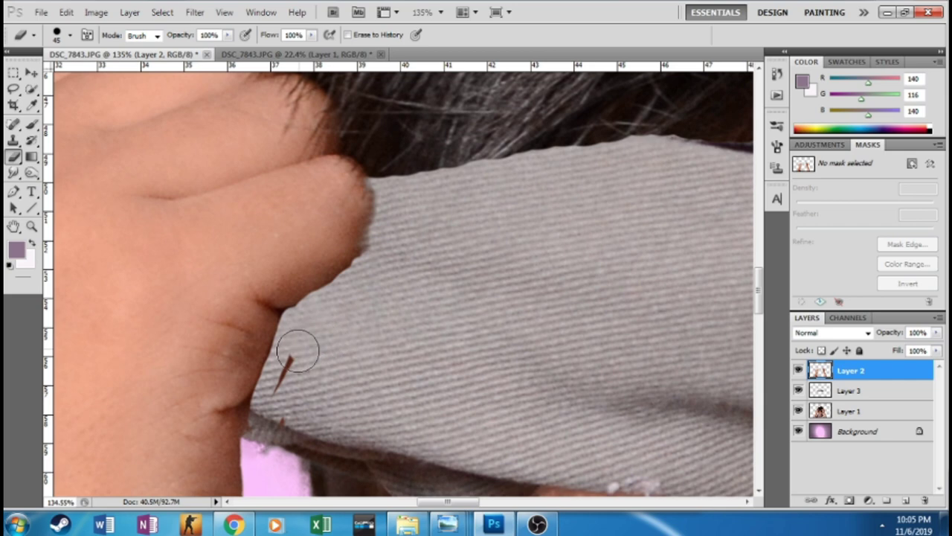
On Layer 3, clean up the cloth band's top edge and fit the photo to screen
scroll(298, 340, down, 3)
scroll(282, 326, up, 2)
click(850, 392)
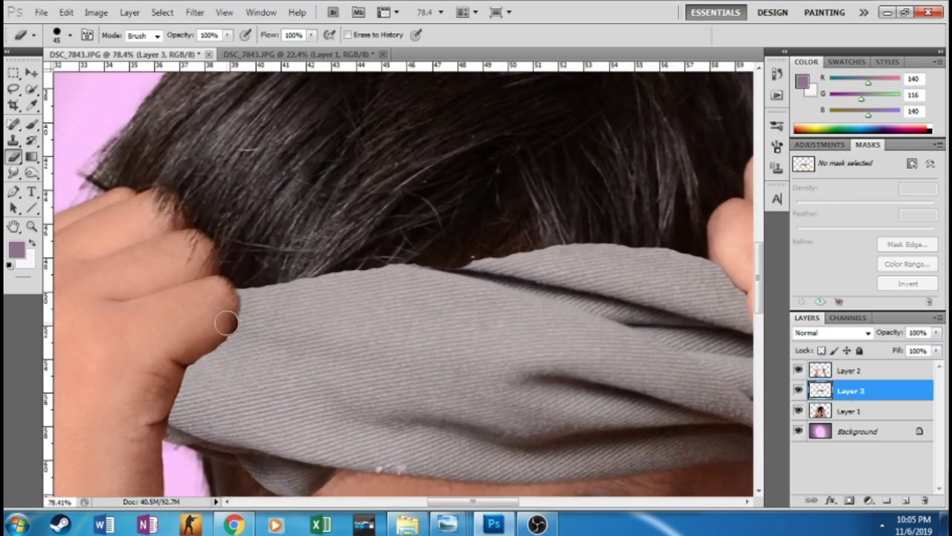
mouse_move(244, 299)
mouse_down()
mouse_move(329, 276)
mouse_move(484, 260)
mouse_up()
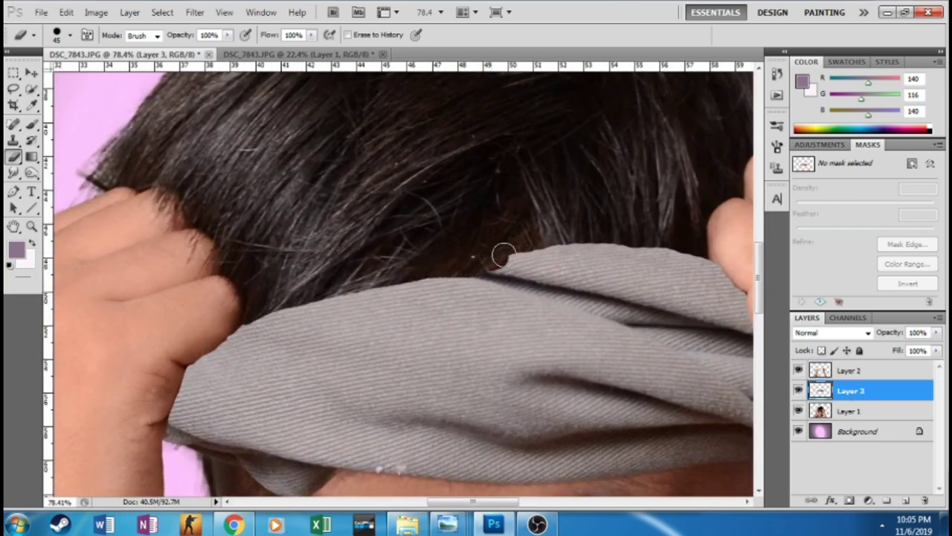
scroll(502, 255, down, 5)
scroll(503, 255, up, 3)
key(ctrl+0)
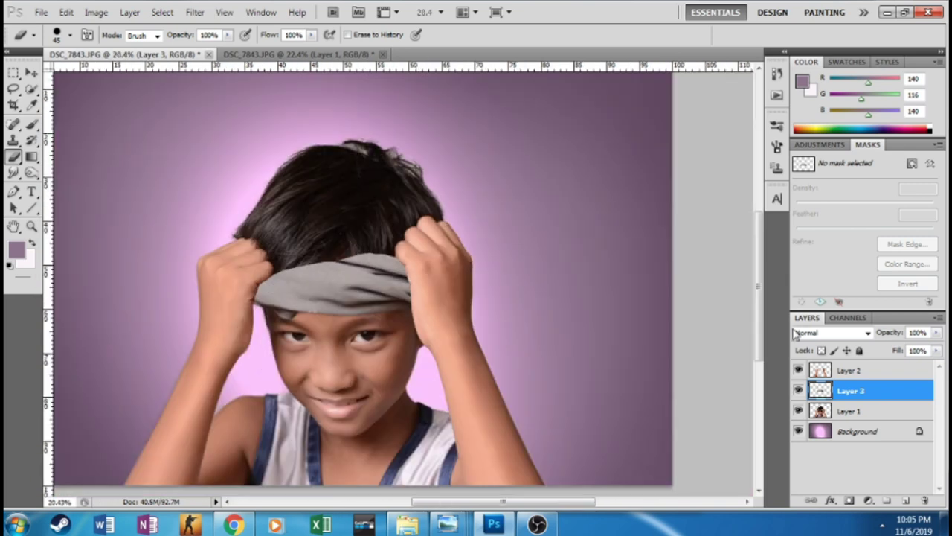
key(ctrl+t)
Warp the cloth band to curve across the forehead, then close the second document unsaved
mouse_move(368, 334)
mouse_down()
mouse_move(277, 307)
mouse_move(314, 278)
mouse_up()
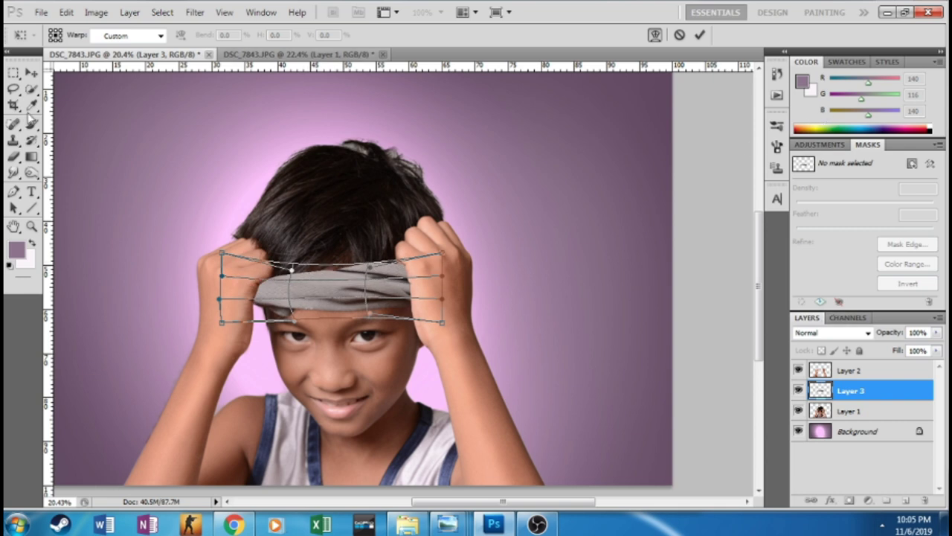
key(v)
click(461, 227)
scroll(461, 230, down, 2)
click(383, 55)
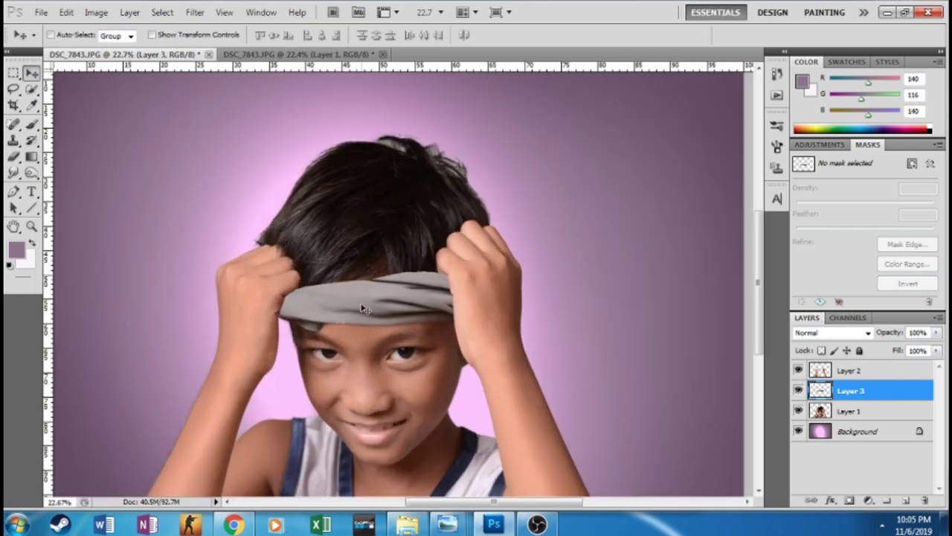
click(476, 206)
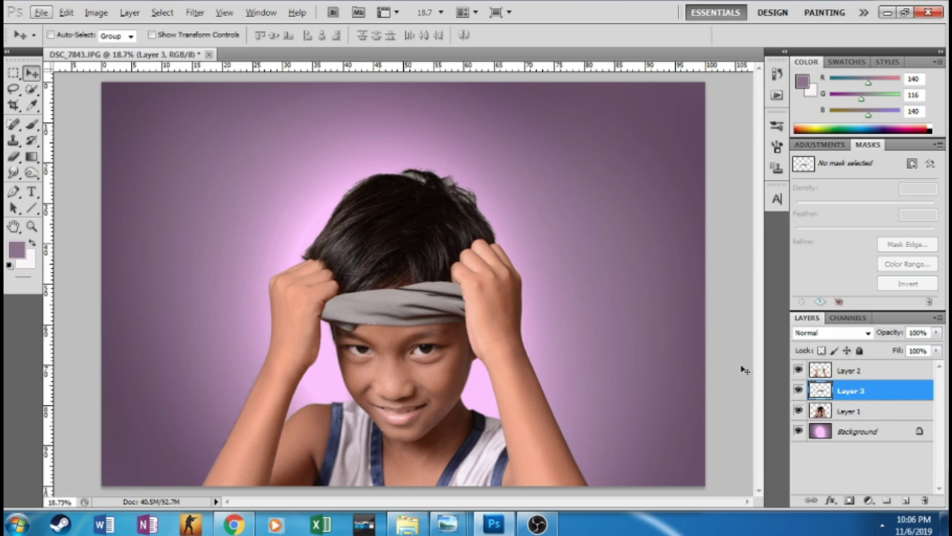
Apply Surface Blur (radius 44 px, threshold 8 levels) to the cloth band on Layer 3
key(ctrl+l)
click(726, 261)
click(195, 12)
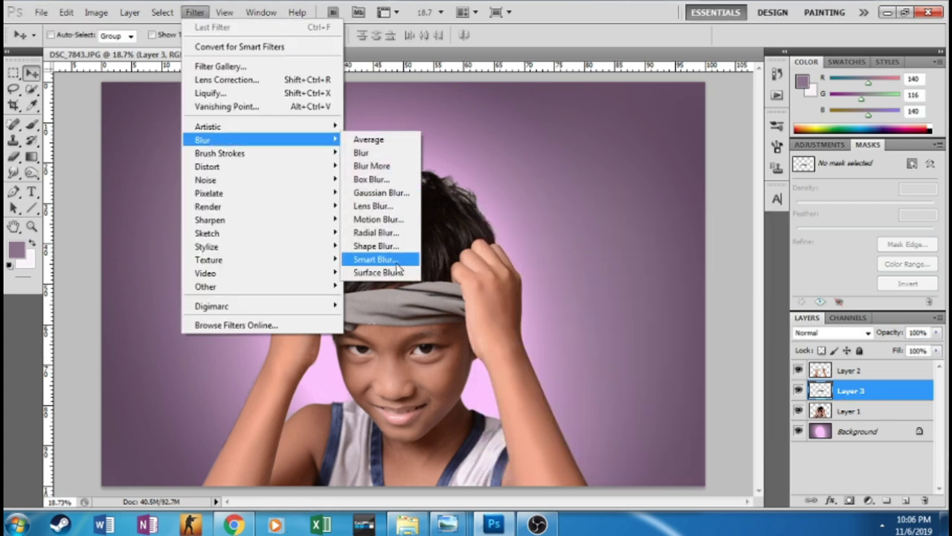
click(387, 272)
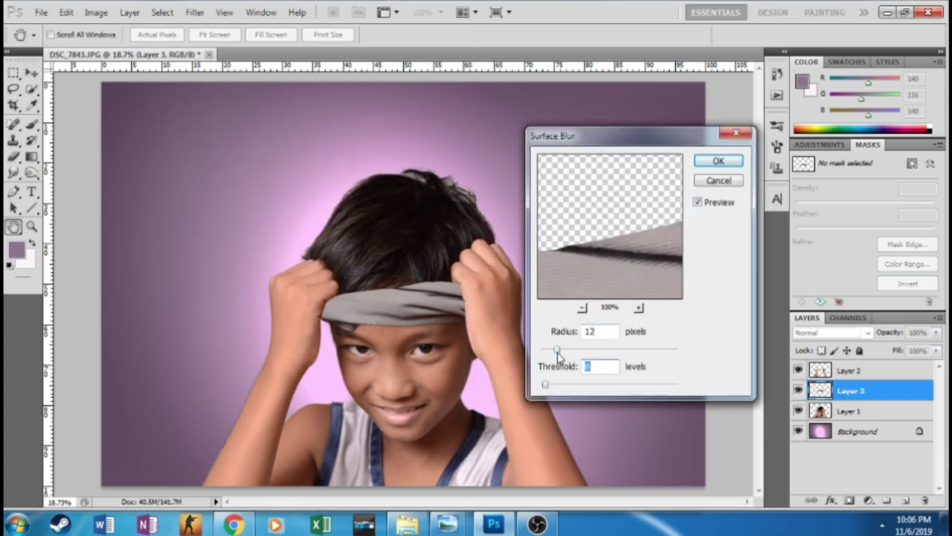
click(716, 162)
key(v)
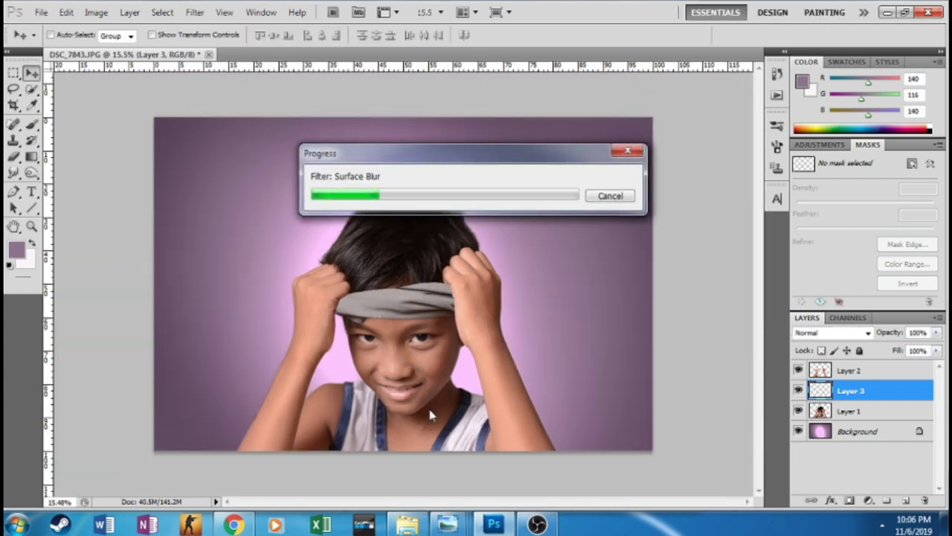
drag(488, 161, 390, 113)
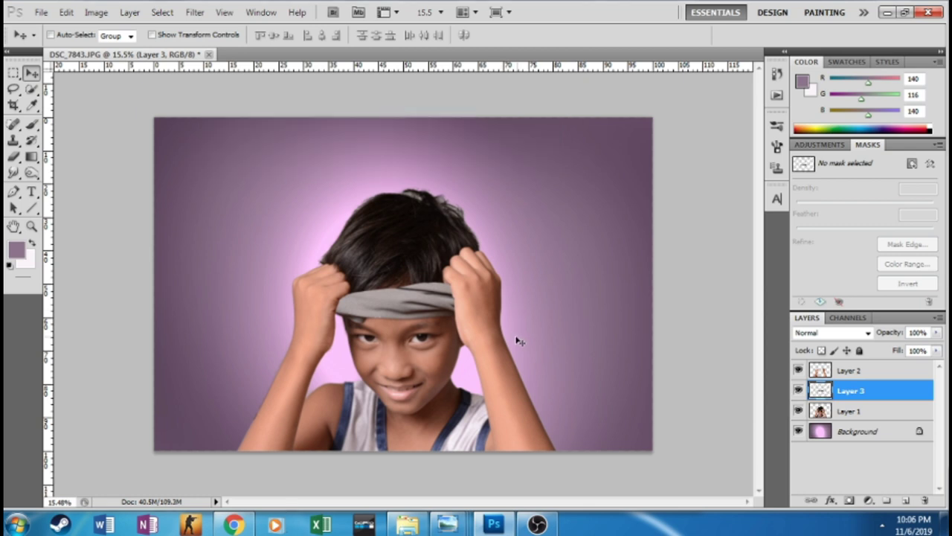
Open DSC_7830 and quick-select the boy's hair and upper face down to the nose
click(407, 524)
click(346, 191)
right_click(346, 191)
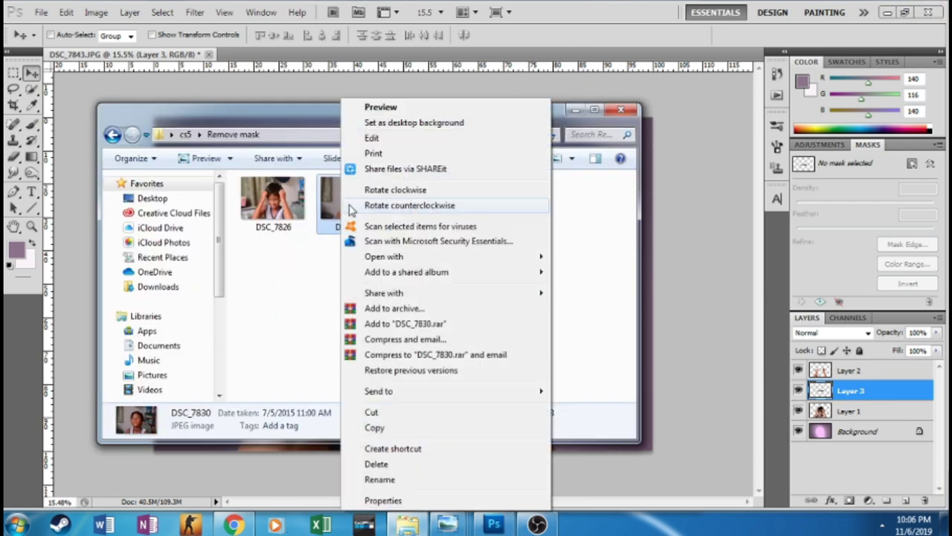
click(592, 258)
click(31, 88)
drag(402, 171, 344, 277)
drag(329, 329, 478, 347)
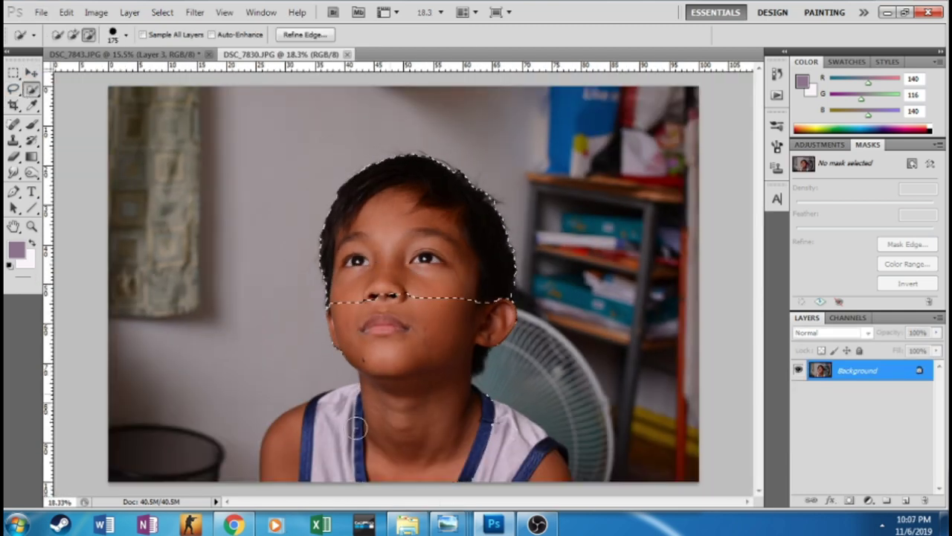
Mask Layer 0 to the selected head with a refined edge, redoing the mask once
click(912, 163)
click(908, 244)
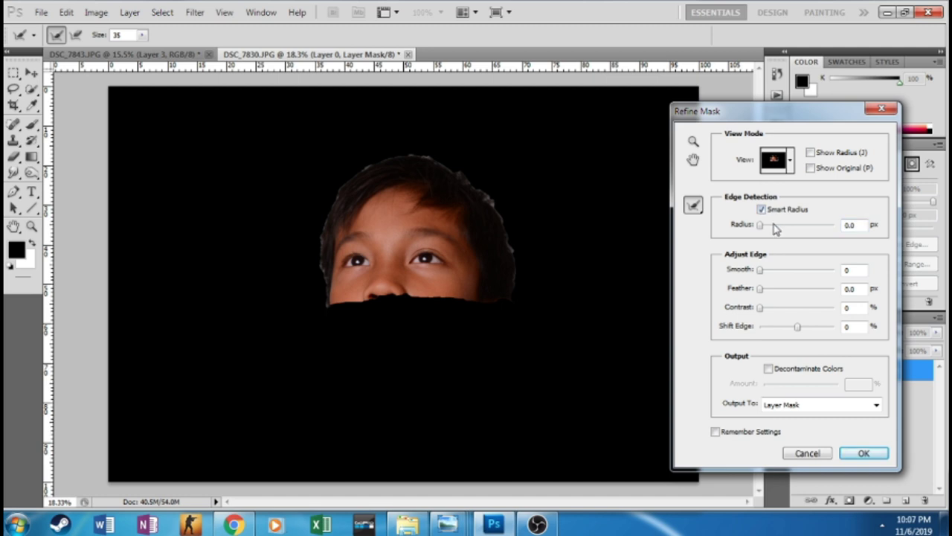
drag(809, 233, 812, 232)
click(862, 453)
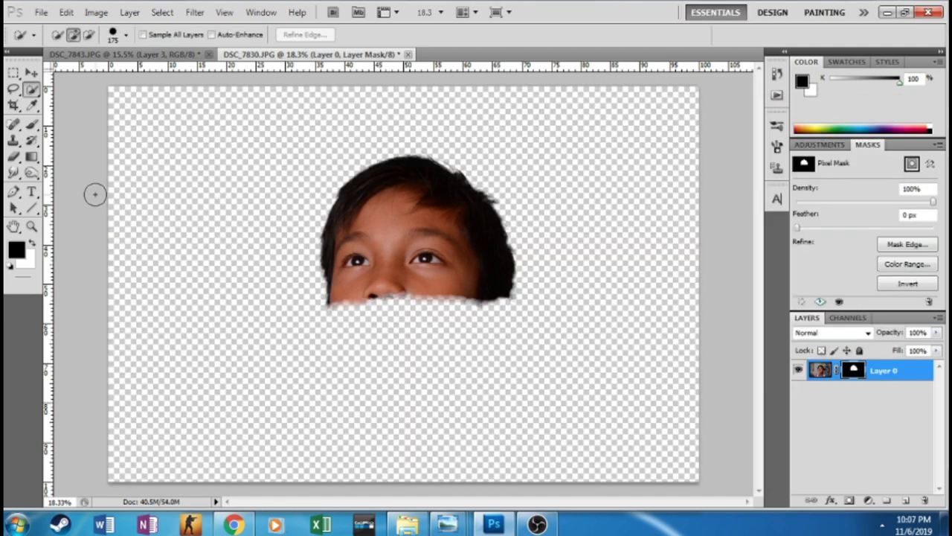
key(ctrl+alt+z)
key(ctrl+alt+z)
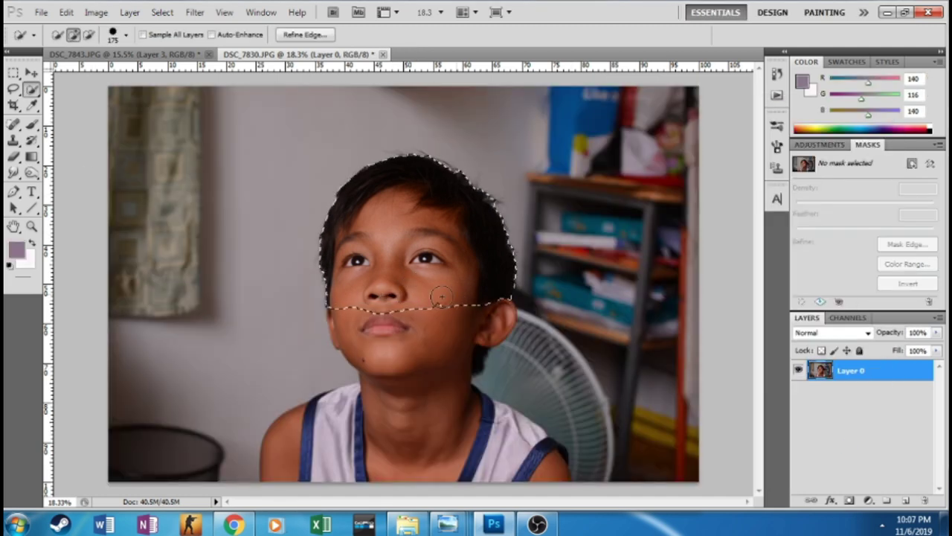
click(912, 163)
click(908, 244)
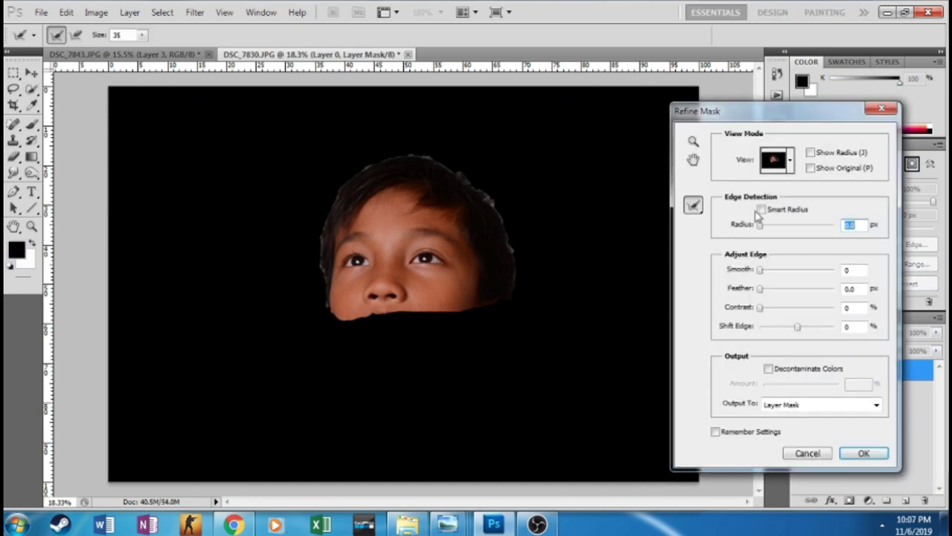
click(863, 453)
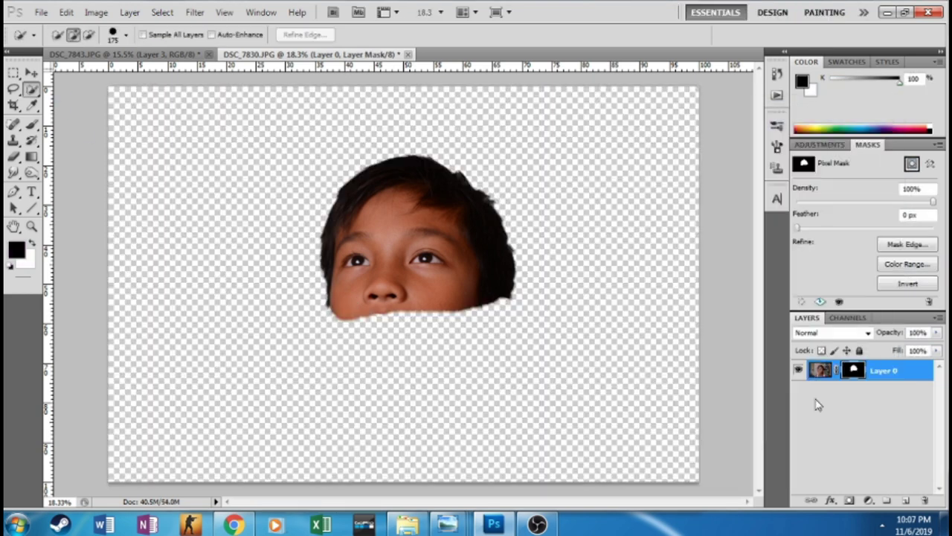
right_click(855, 370)
Move the masked head into the composite as Layer 4, tilted and scaled to about 92%
click(789, 340)
key(v)
drag(410, 274, 374, 227)
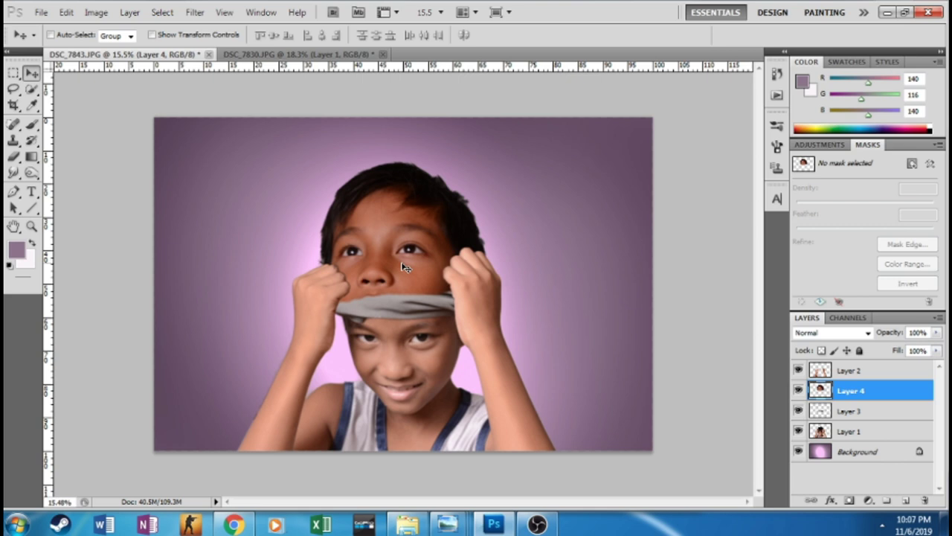
key(ctrl+t)
mouse_move(328, 256)
mouse_down()
mouse_move(360, 235)
mouse_move(420, 275)
mouse_move(421, 260)
mouse_up()
scroll(420, 275, up, 2)
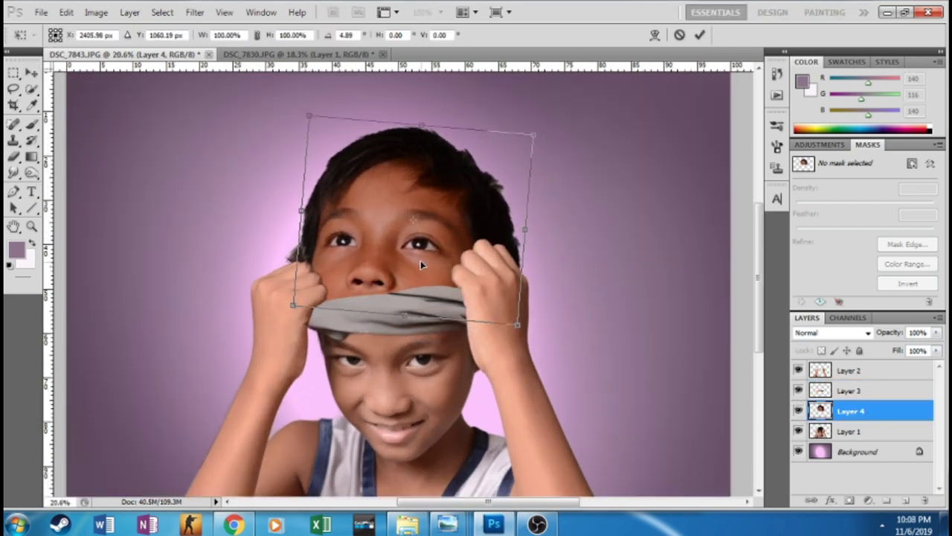
key(Return)
key(ctrl+t)
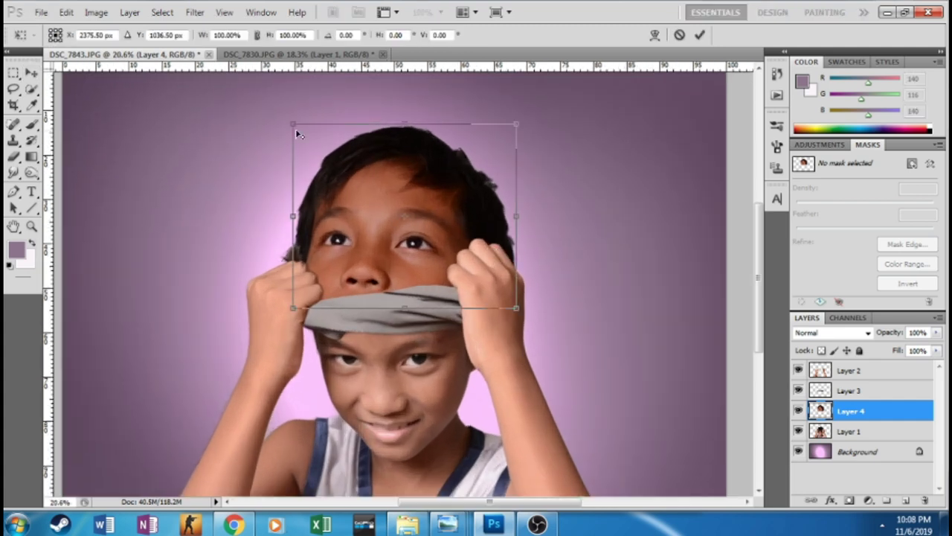
drag(295, 129, 301, 136)
scroll(497, 258, up, 1)
click(32, 72)
key(Return)
Erase the top of the original hair on Layer 1, hiding Layer 4 meanwhile
click(798, 410)
click(848, 432)
key(e)
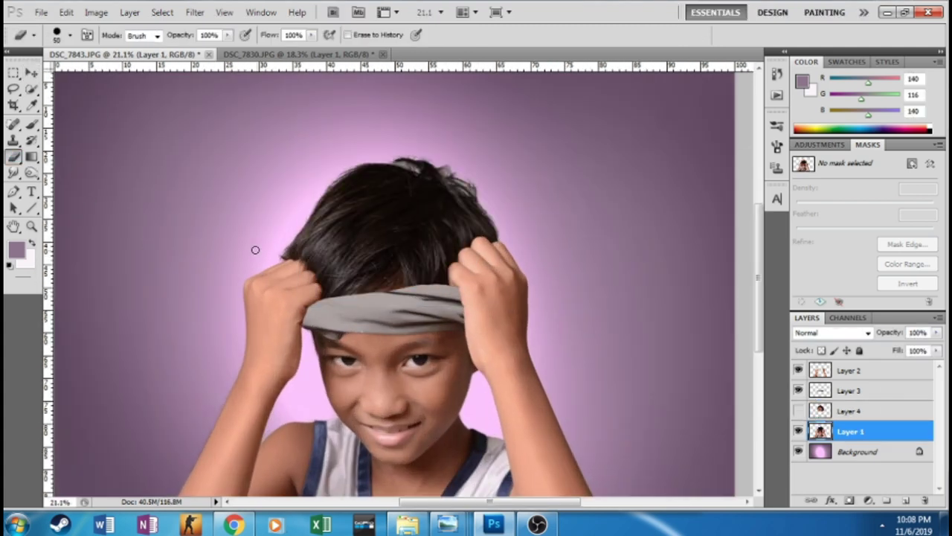
drag(300, 211, 498, 233)
click(798, 410)
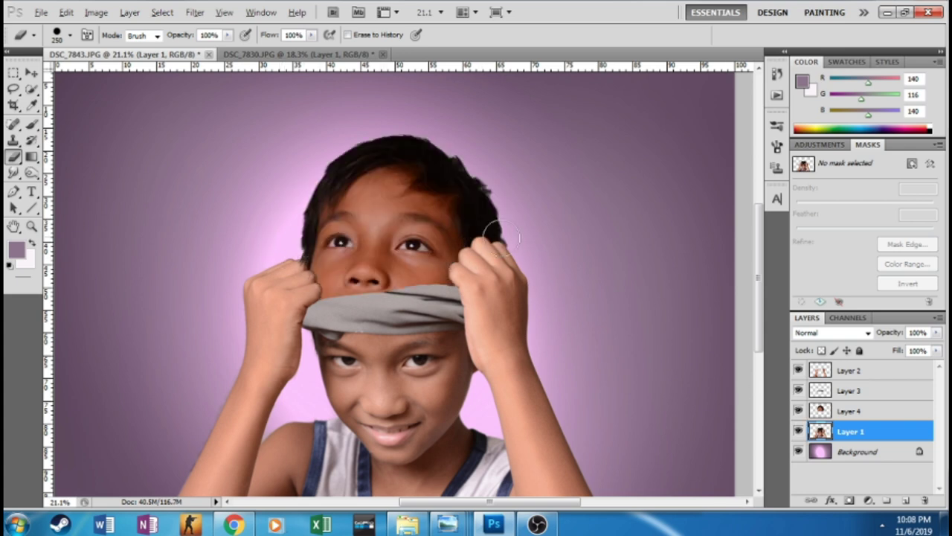
scroll(536, 227, down, 2)
Shift Layer 4's hue toward red with Hue/Saturation
click(848, 410)
key(ctrl+u)
drag(760, 322, 755, 329)
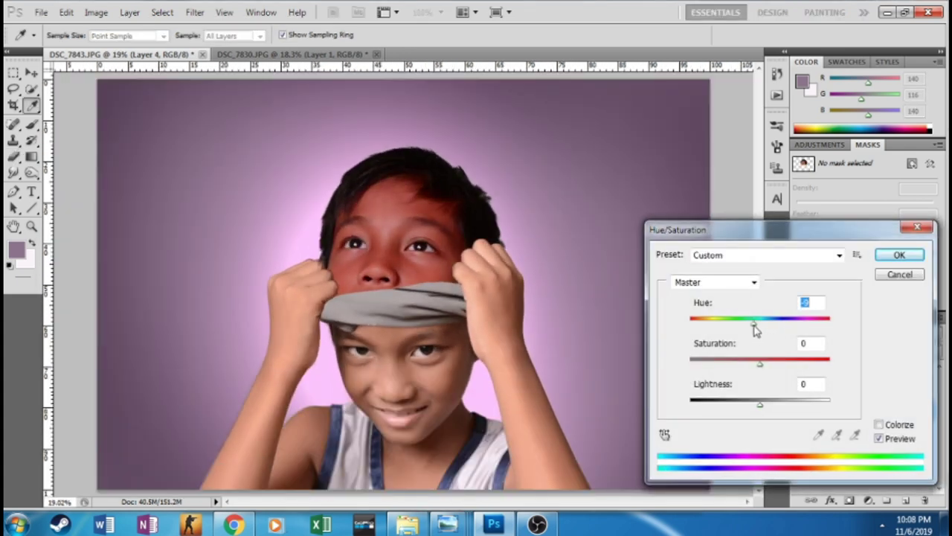
click(899, 254)
Smudge the grey cloth band's edges into the boy's face at 99% strength
scroll(446, 223, up, 1)
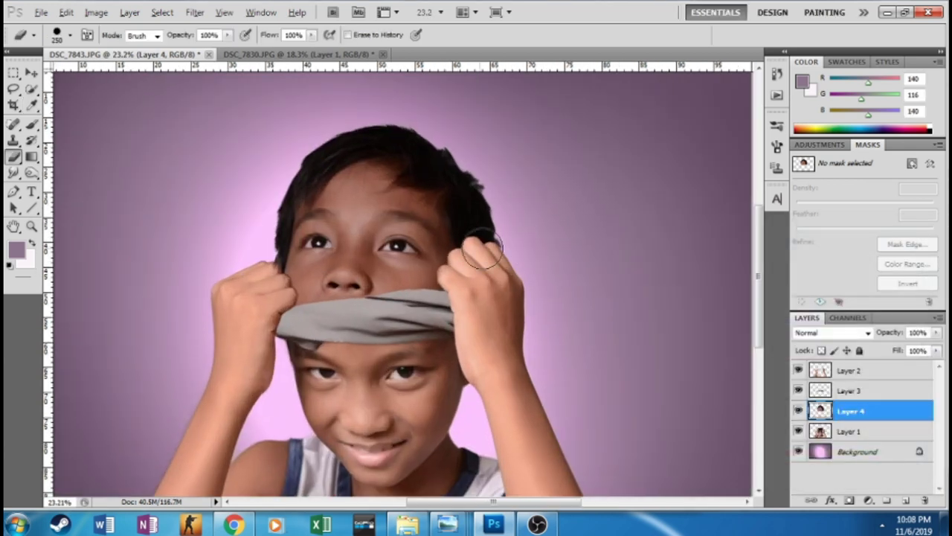
click(15, 173)
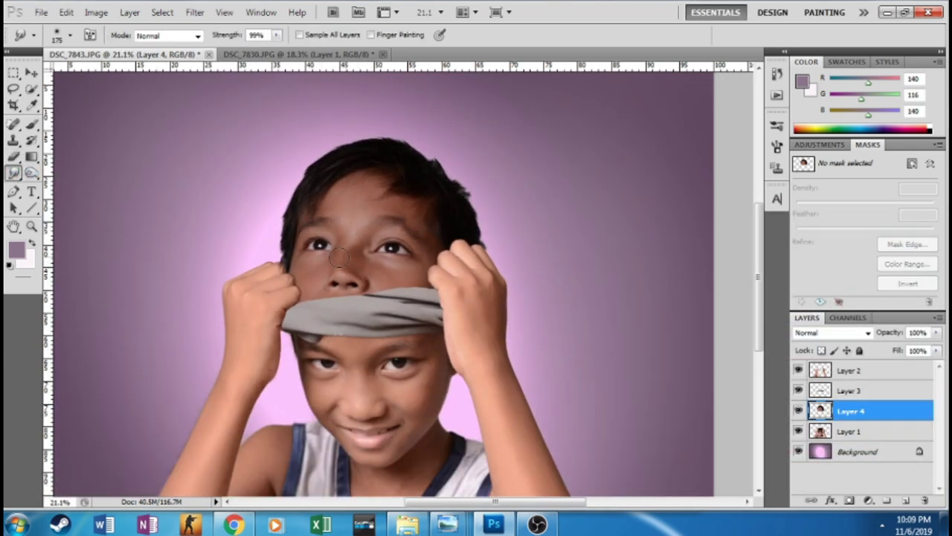
scroll(306, 256, down, 1)
scroll(340, 259, up, 2)
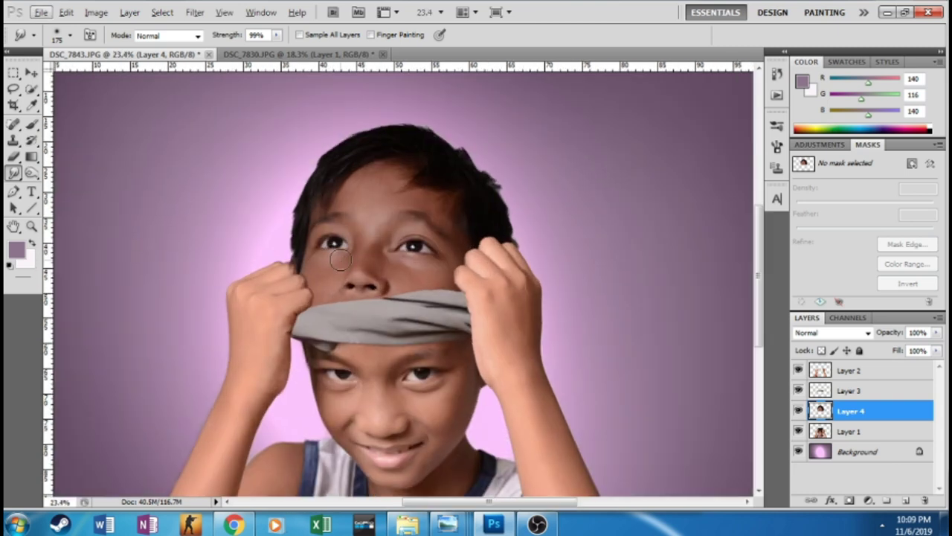
scroll(378, 195, down, 3)
scroll(365, 223, up, 4)
scroll(349, 276, down, 4)
scroll(344, 297, up, 2)
Colorize Layer 3's cloth a muted dusty rose: Hue 360, Saturation 27, Lightness -19
click(848, 391)
key(ctrl+u)
click(879, 424)
drag(747, 370, 759, 364)
mouse_move(807, 322)
mouse_down()
mouse_move(771, 321)
mouse_move(848, 323)
mouse_up()
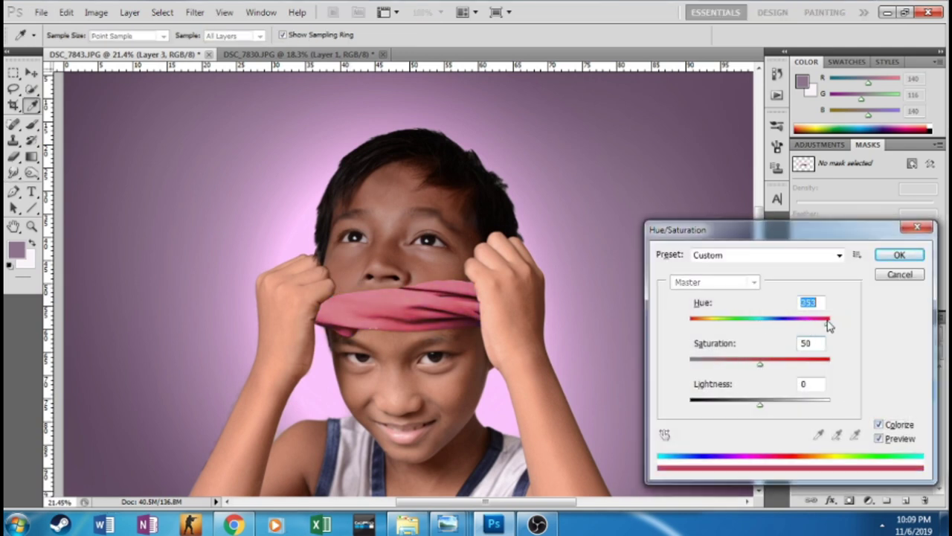
drag(771, 364, 744, 365)
drag(759, 402, 749, 401)
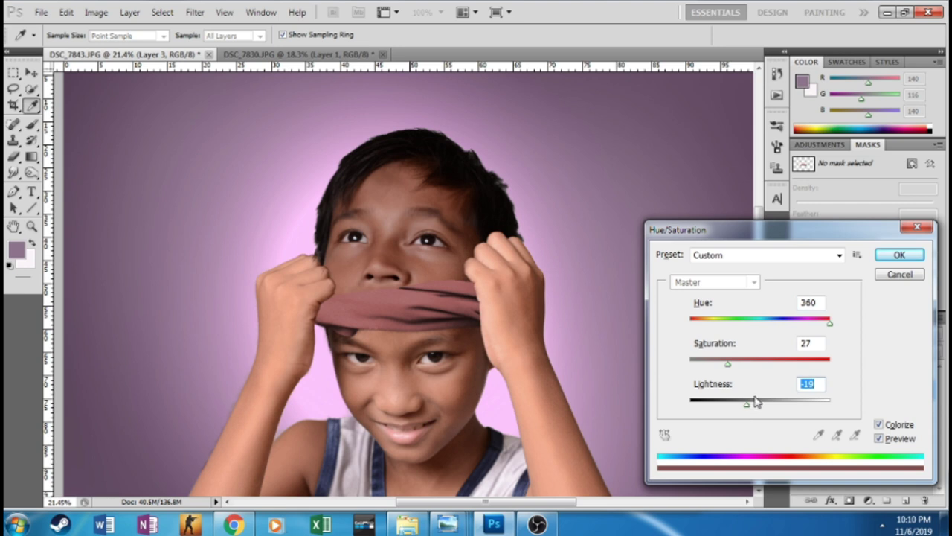
key(Return)
key(o)
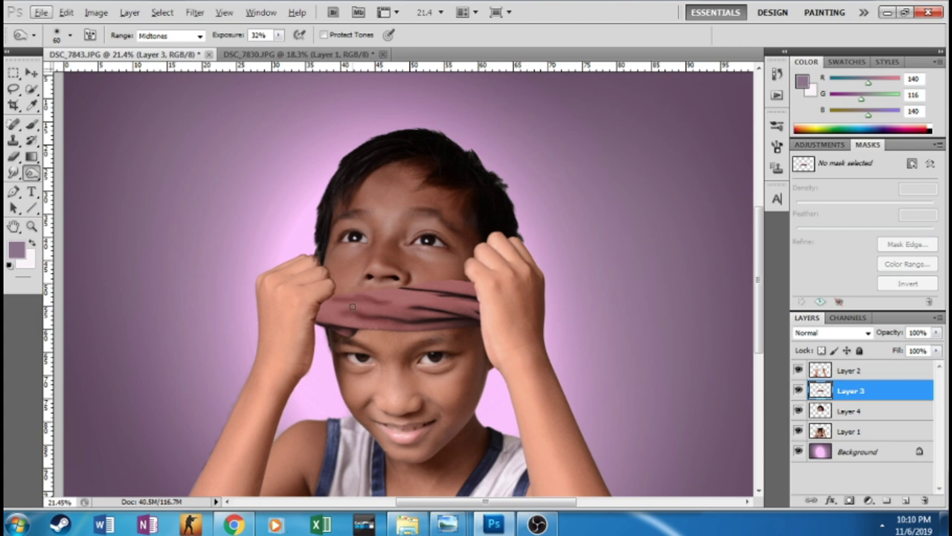
Burn a shadow onto the skin under the cloth's lower edge with a 250 brush at Midtones 32%
scroll(418, 321, up, 1)
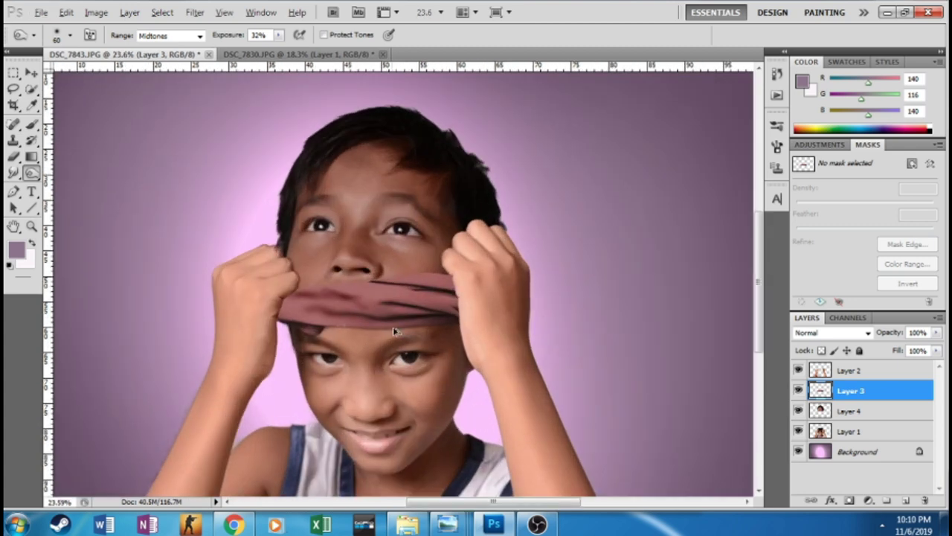
scroll(281, 298, down, 3)
scroll(270, 350, up, 3)
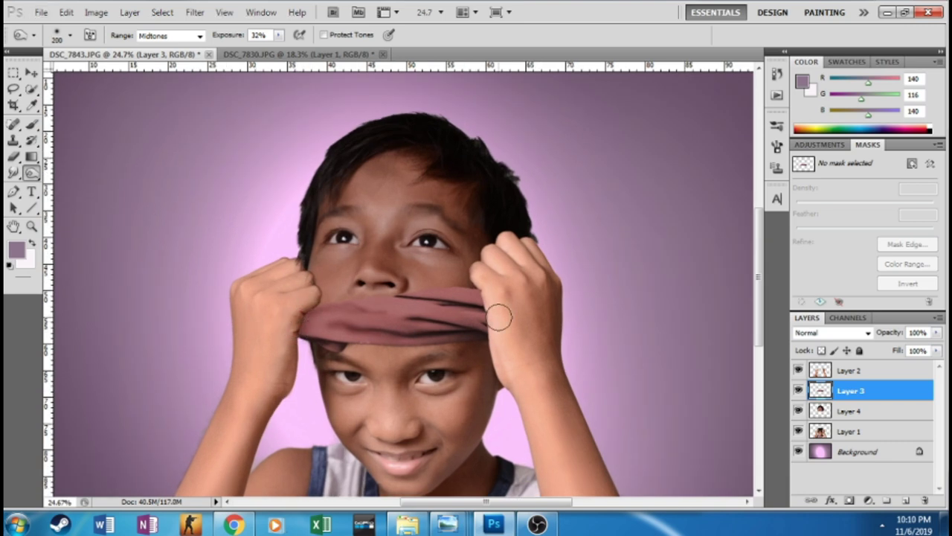
scroll(497, 335, down, 3)
scroll(321, 316, up, 2)
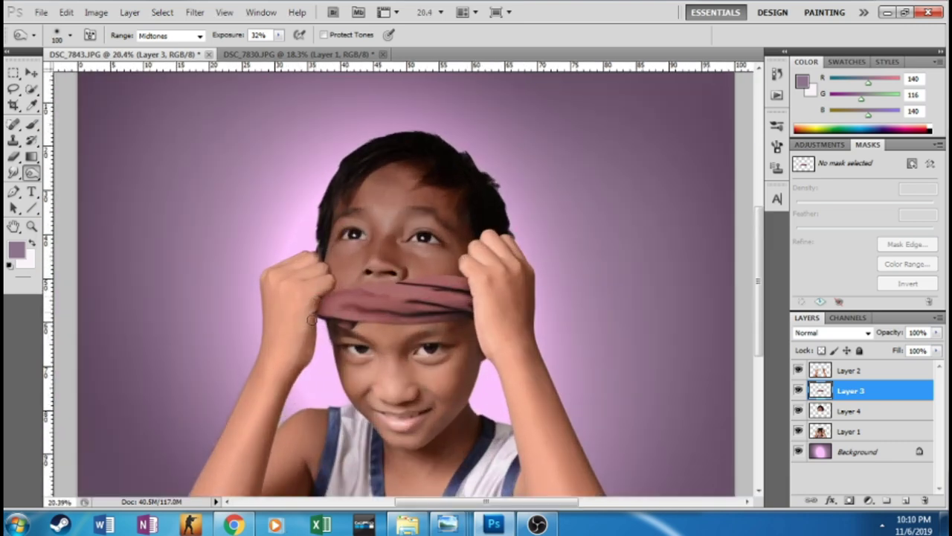
key(bracketright)
key(bracketright)
key(bracketright)
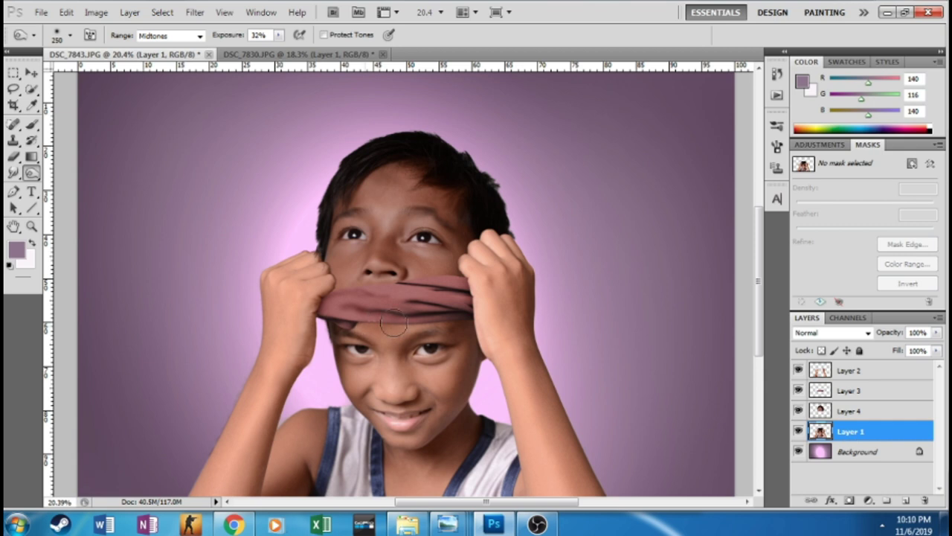
drag(403, 323, 474, 318)
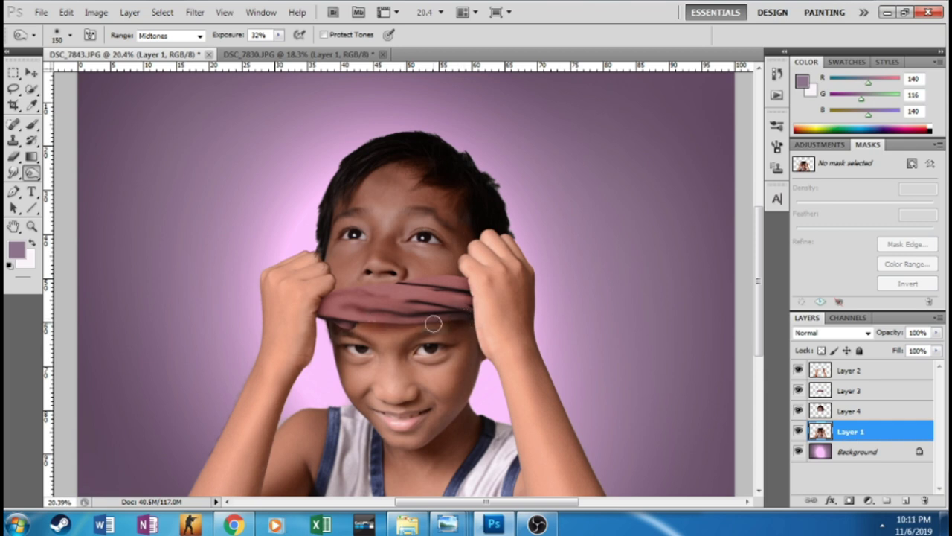
scroll(371, 310, down, 1)
key(alt+bracketright)
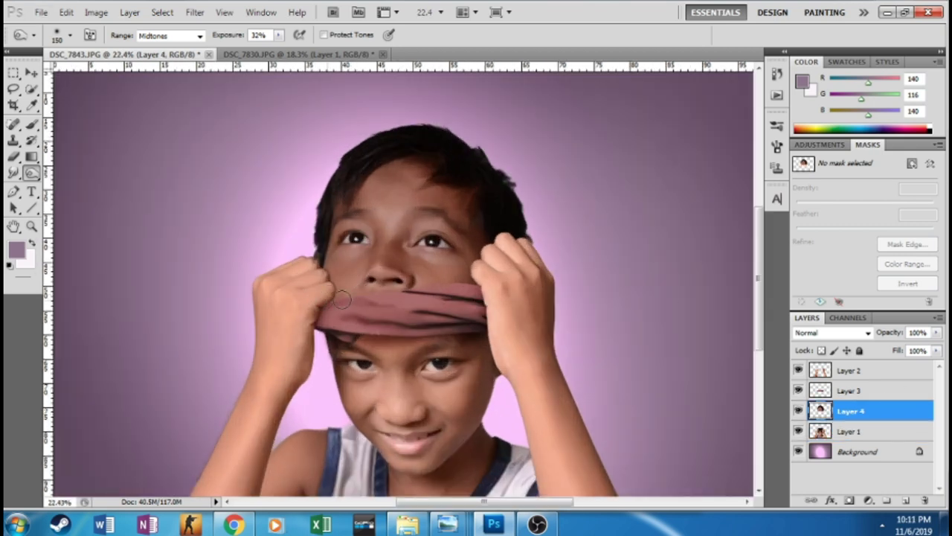
scroll(495, 306, down, 1)
scroll(495, 307, up, 1)
Dodge highlights onto the cloth on Layer 3 at Highlights, 12% exposure
drag(32, 171, 70, 172)
key(alt+bracketright)
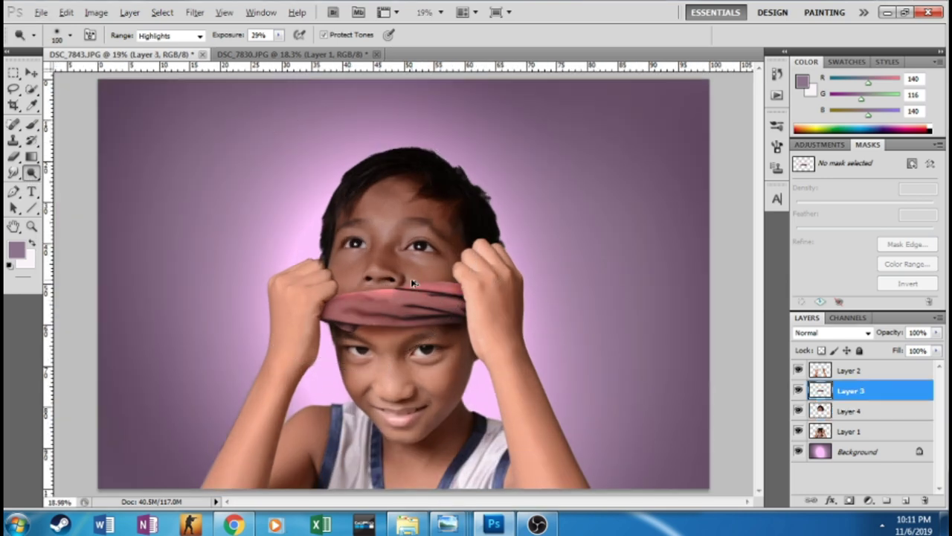
scroll(450, 307, down, 2)
scroll(341, 315, up, 3)
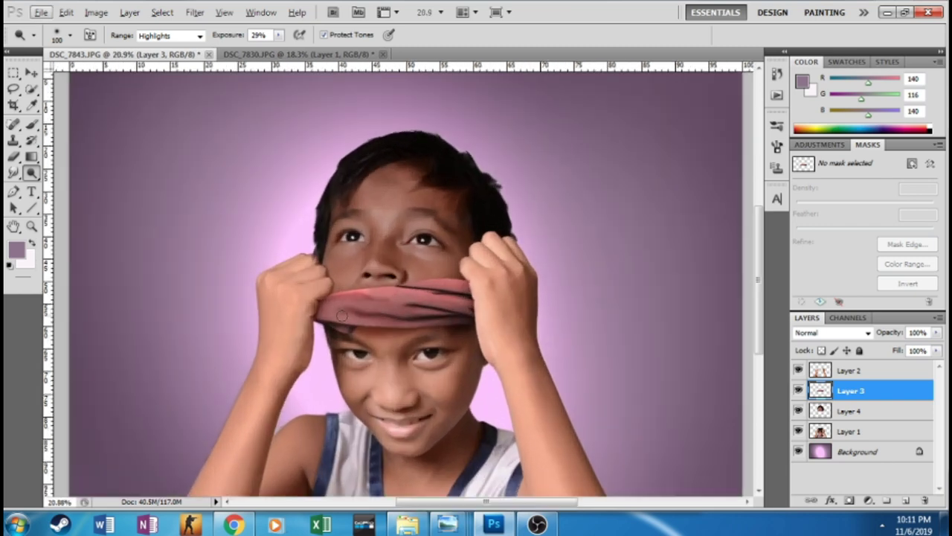
key(bracketright)
key(1)
key(2)
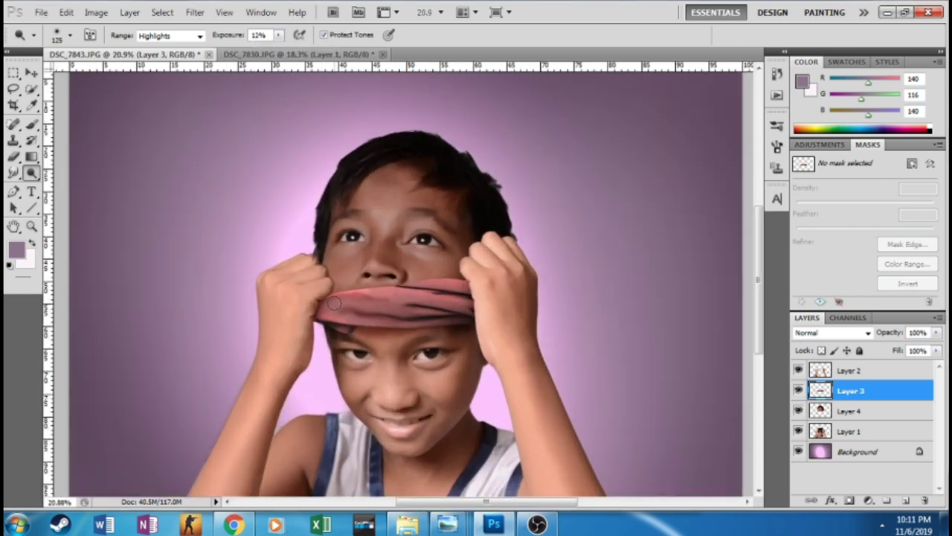
scroll(406, 283, down, 1)
Tone the cloth to greyish mauve-brown: Hue +10, Saturation -29, Lightness -19
key(ctrl+u)
drag(760, 363, 739, 363)
drag(760, 399, 750, 404)
click(898, 273)
scroll(600, 264, down, 2)
scroll(566, 286, up, 1)
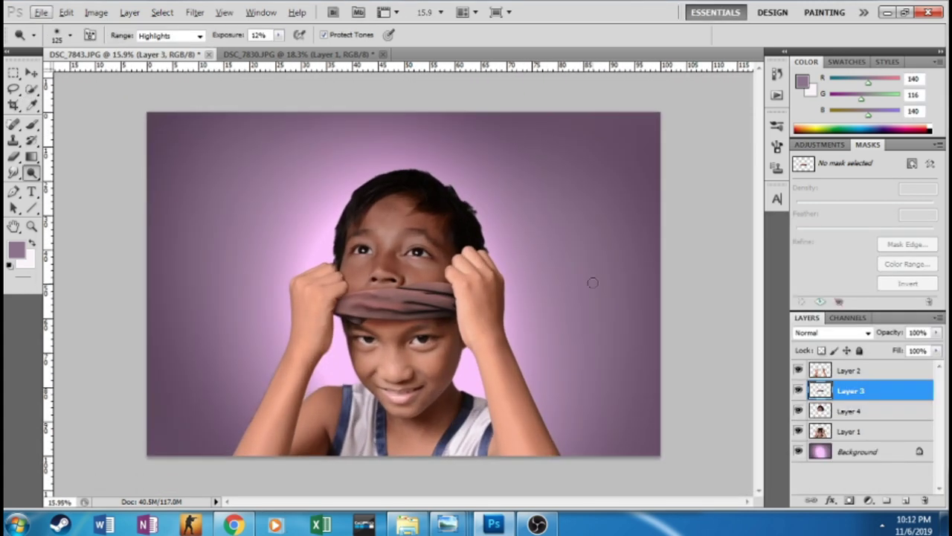
Choose a vivid green as the foreground colour
click(848, 431)
click(16, 249)
click(787, 245)
key(Return)
key(o)
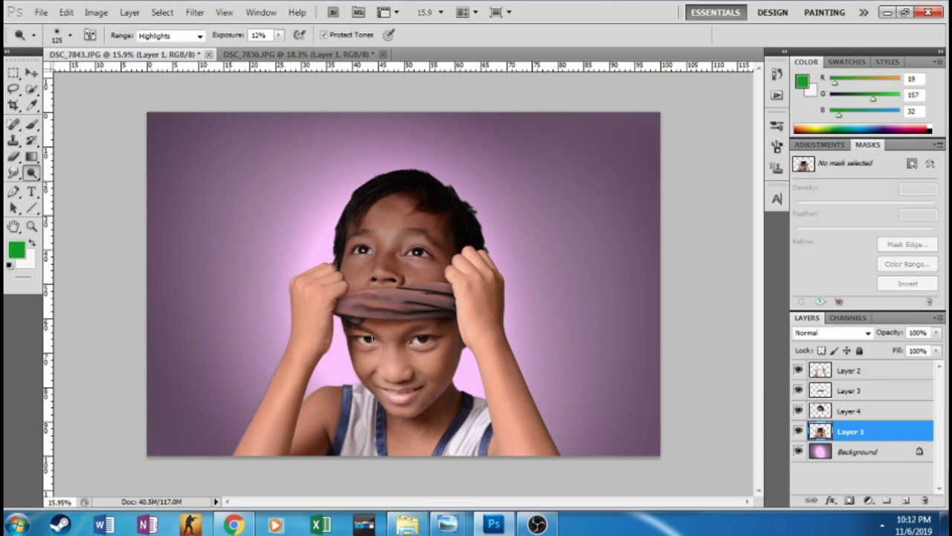
key(b)
Test-paint green over the eye area on the photo layer, then remove it
mouse_move(361, 338)
mouse_down()
mouse_move(412, 329)
mouse_move(446, 364)
mouse_up()
key(0)
key(bracketleft)
key(bracketleft)
key(bracketleft)
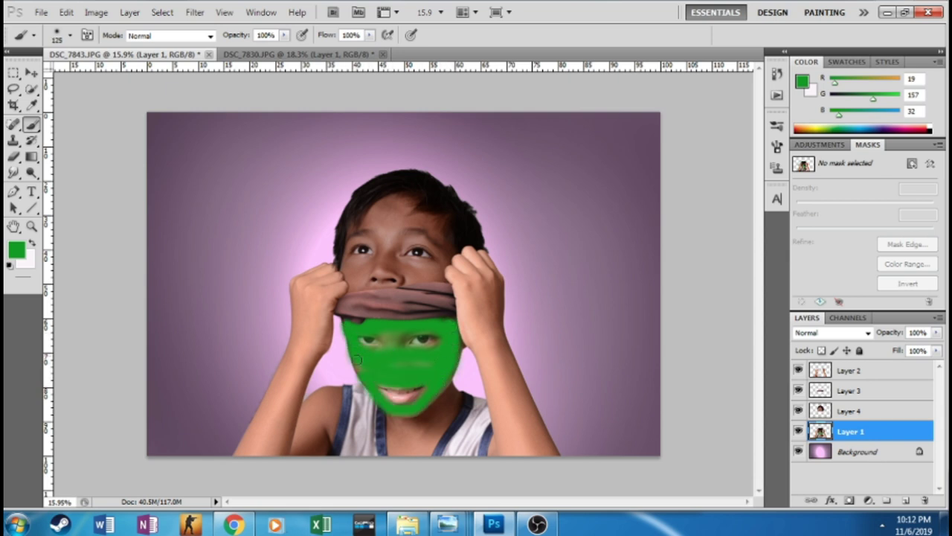
click(831, 333)
click(816, 185)
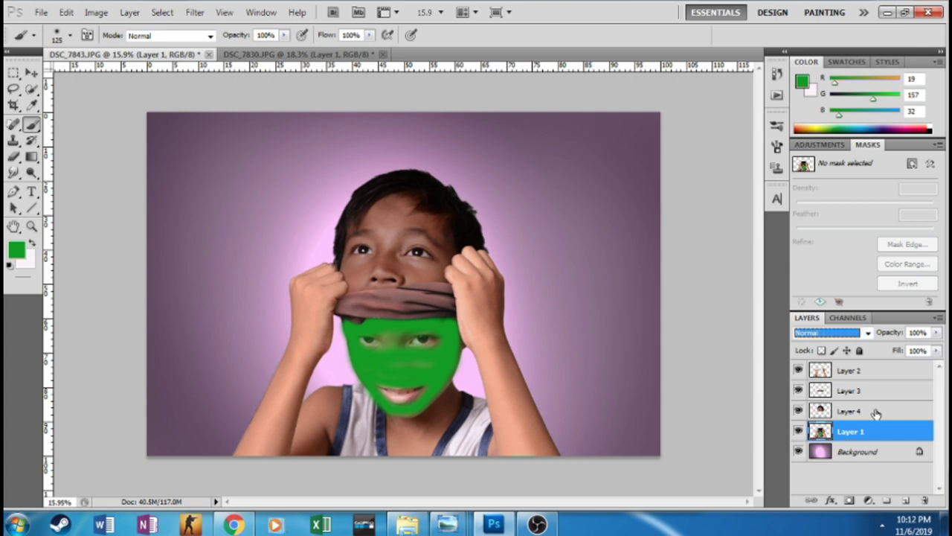
Add Layer 5 above the cloth, paint green over the lower face, and blend it as Soft Light
click(848, 390)
click(905, 500)
mouse_move(346, 325)
mouse_down()
mouse_move(420, 324)
mouse_move(439, 398)
mouse_move(367, 377)
mouse_move(449, 373)
mouse_move(401, 327)
mouse_move(418, 352)
mouse_move(410, 369)
mouse_up()
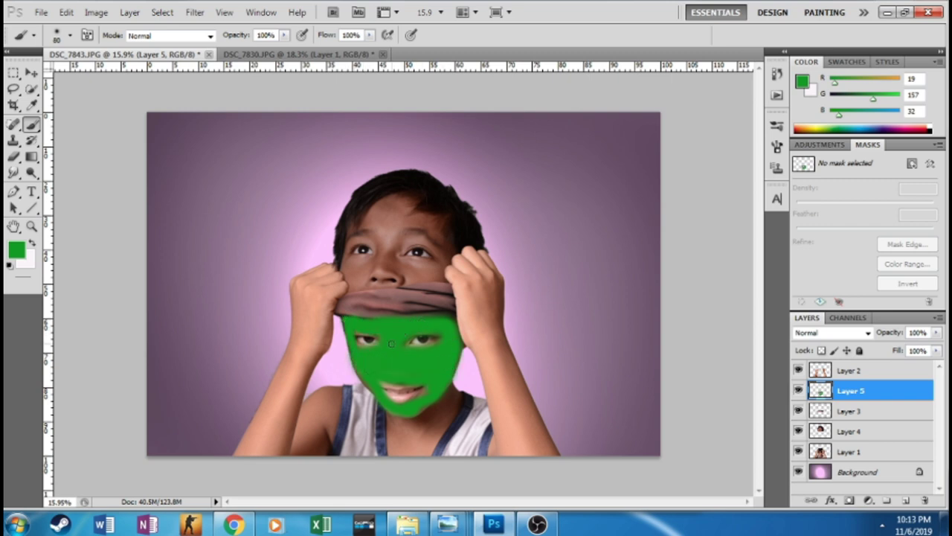
click(832, 333)
click(818, 184)
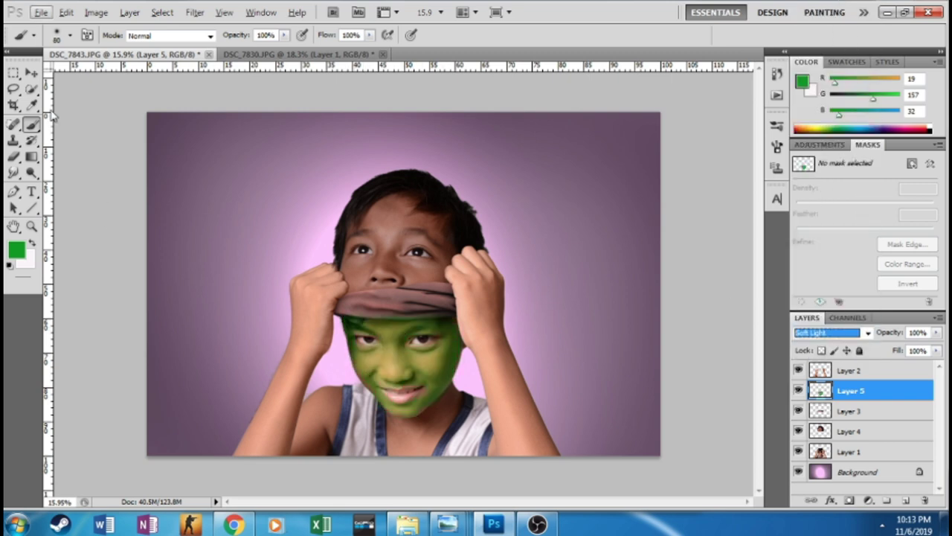
key(v)
key(shift+plus)
key(shift+plus)
key(shift+minus)
key(shift+minus)
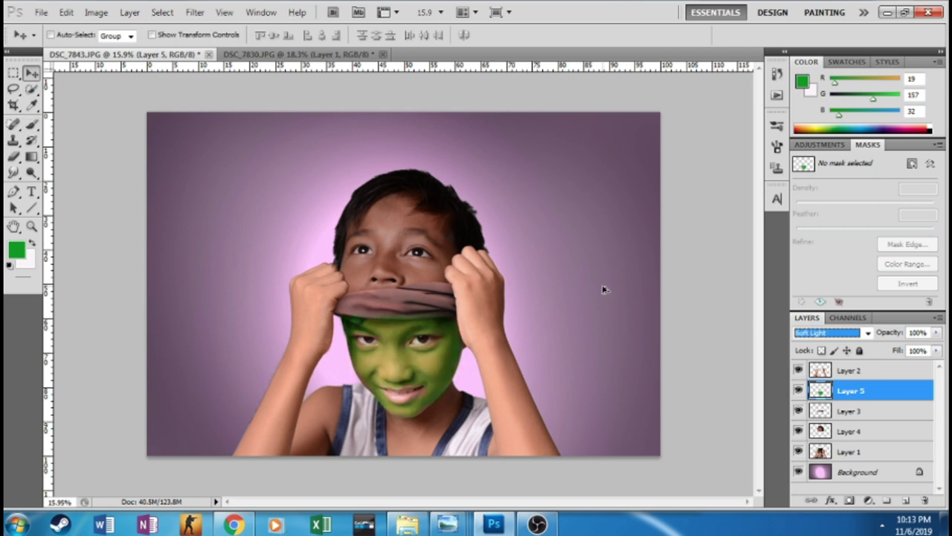
key(b)
Erase the green overspill around the boy's face
scroll(370, 368, up, 2)
scroll(364, 364, up, 2)
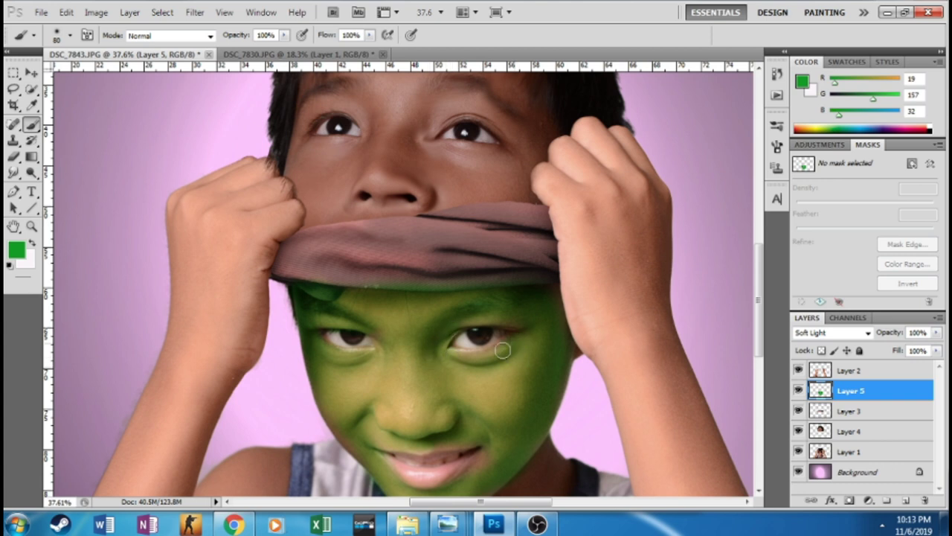
scroll(503, 350, down, 3)
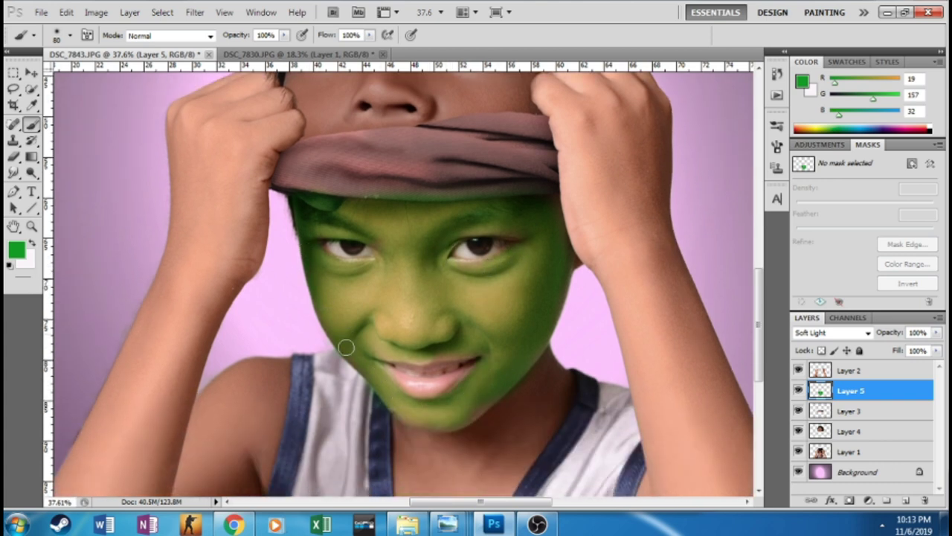
key(e)
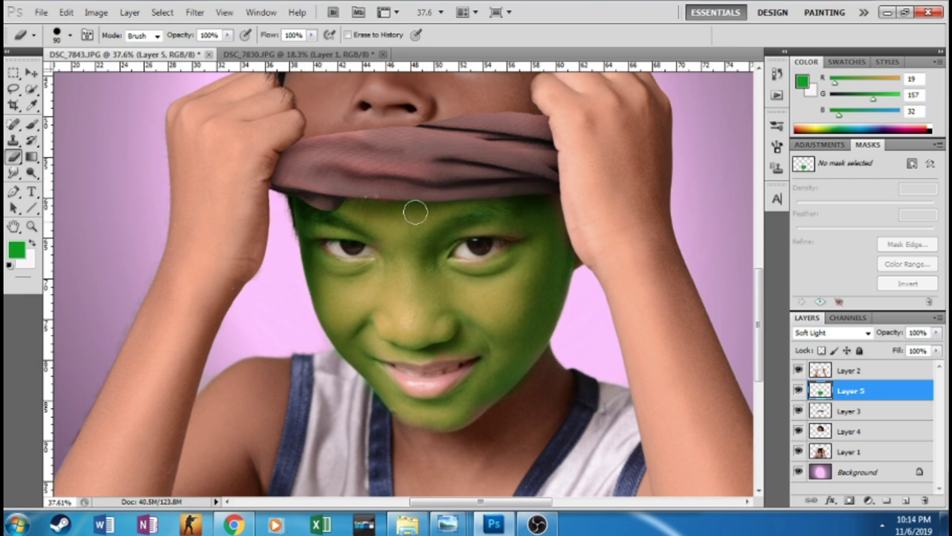
scroll(415, 212, down, 5)
scroll(372, 381, up, 4)
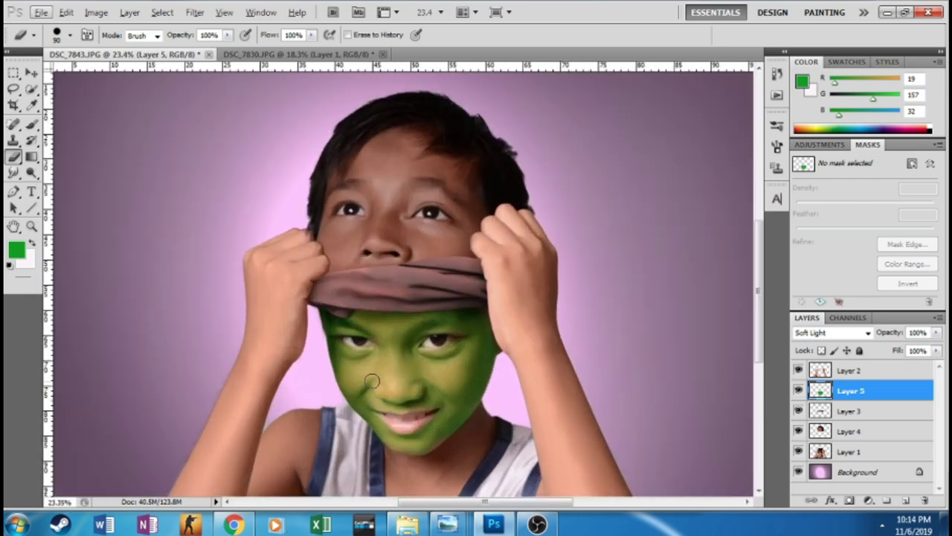
scroll(372, 381, down, 1)
scroll(372, 380, down, 1)
scroll(372, 381, up, 4)
Choose a brown foreground colour
click(16, 250)
click(697, 326)
key(Return)
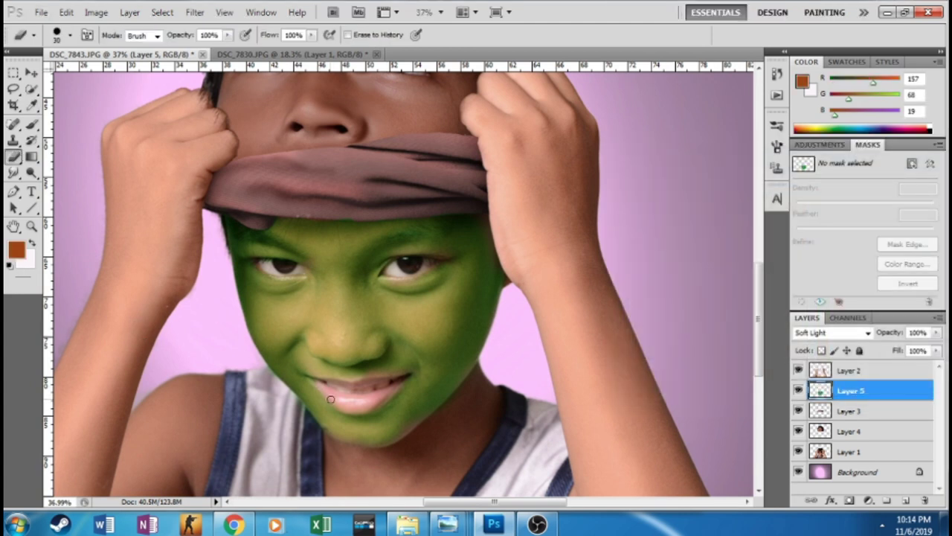
scroll(387, 378, down, 3)
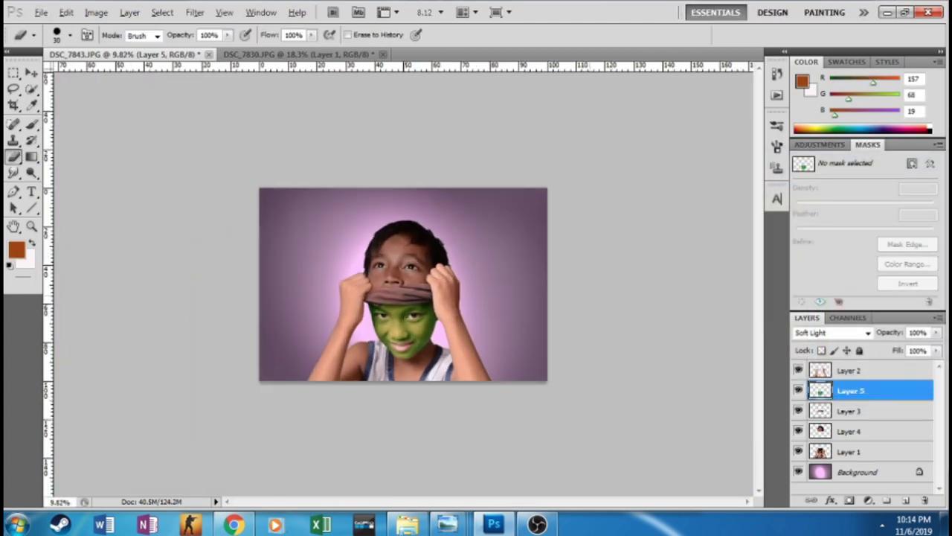
scroll(387, 379, up, 3)
Select the lower lip with Quick Selection on the photo layer, then deselect it
key(w)
click(830, 431)
key(alt+bracketleft)
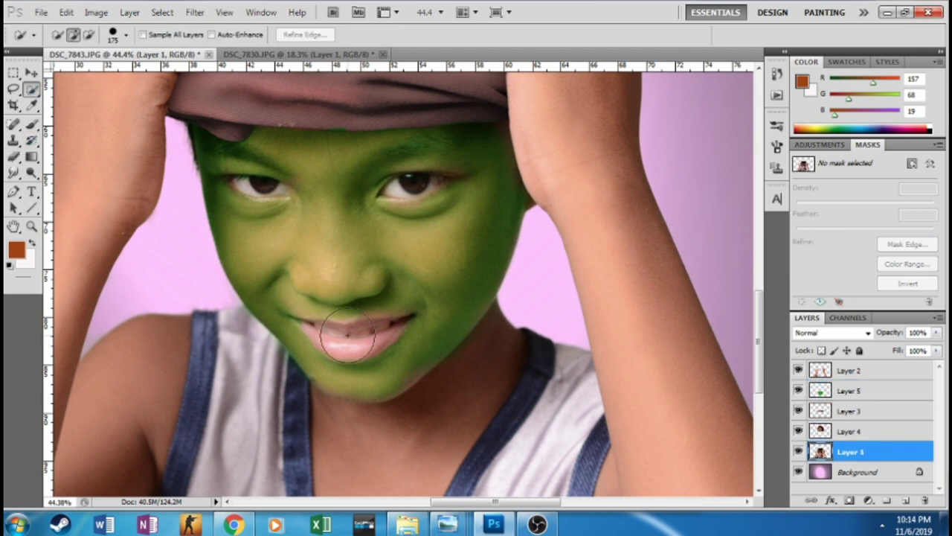
drag(370, 348, 402, 328)
key(super)
right_click(31, 172)
click(67, 168)
key(ctrl+d)
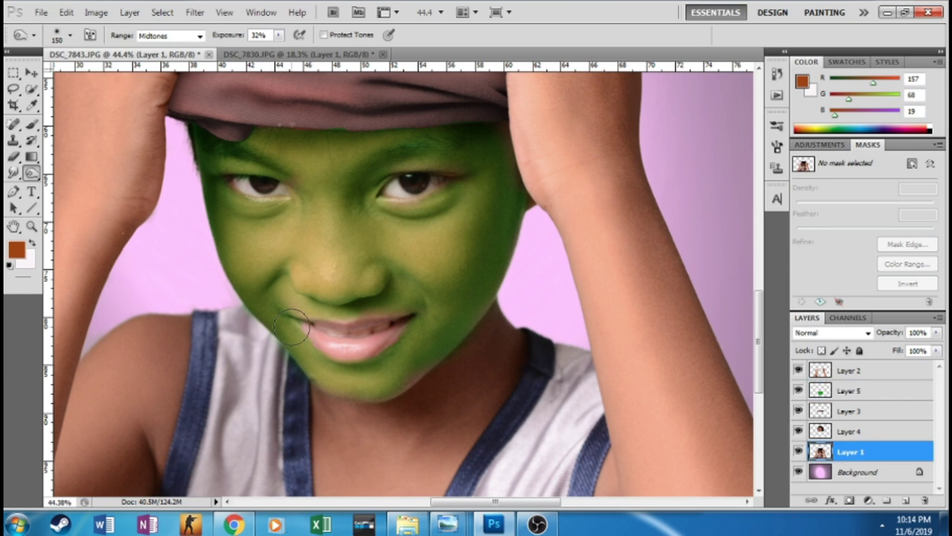
Dodge the lower lip at Midtones 32% so it reads paler
drag(347, 351, 323, 339)
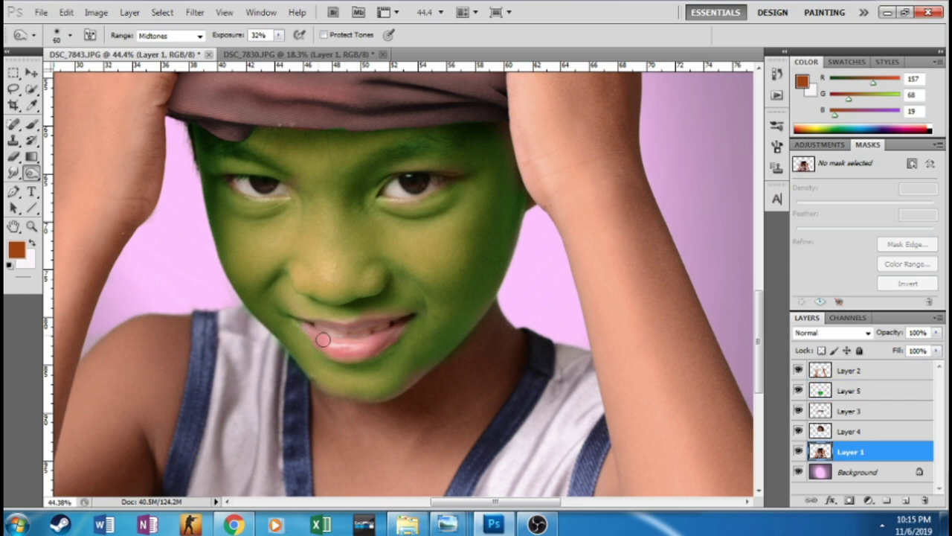
scroll(352, 328, down, 4)
scroll(351, 328, up, 4)
scroll(357, 391, up, 1)
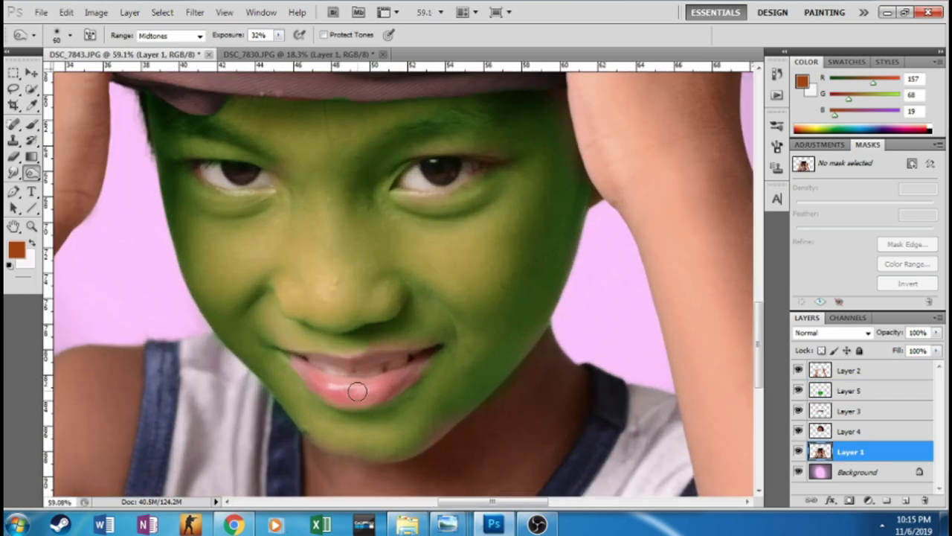
click(16, 251)
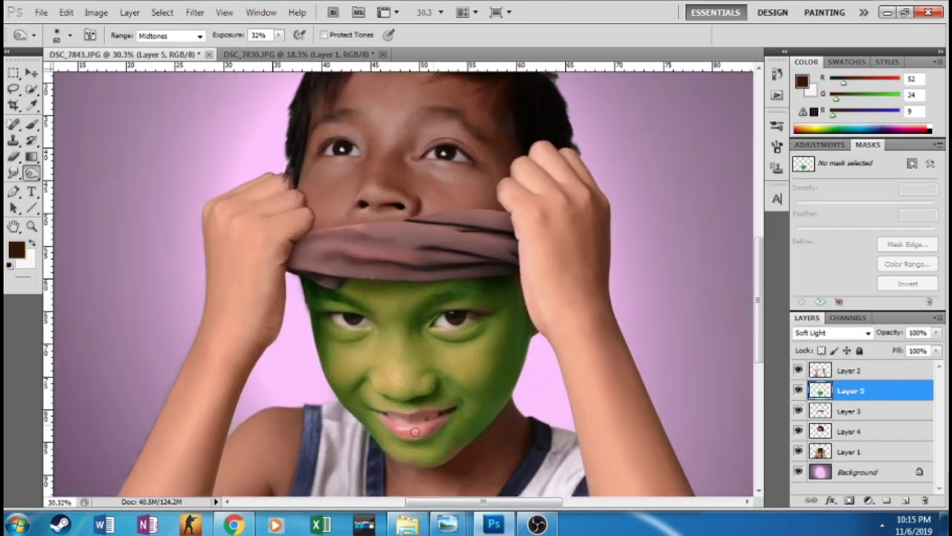
Add Layer 6, paint dark colour over the lips, and blend it as Soft Light
click(31, 125)
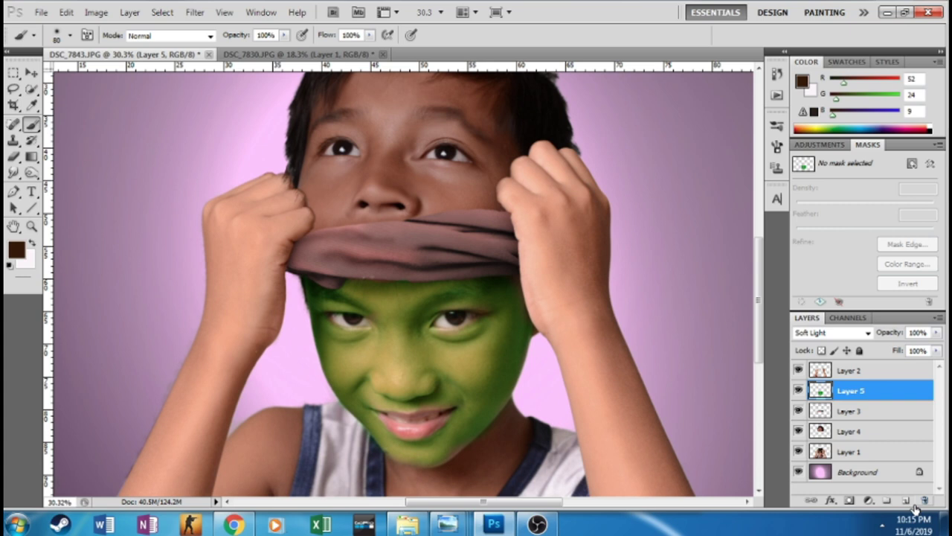
click(905, 499)
drag(389, 421, 439, 435)
click(830, 333)
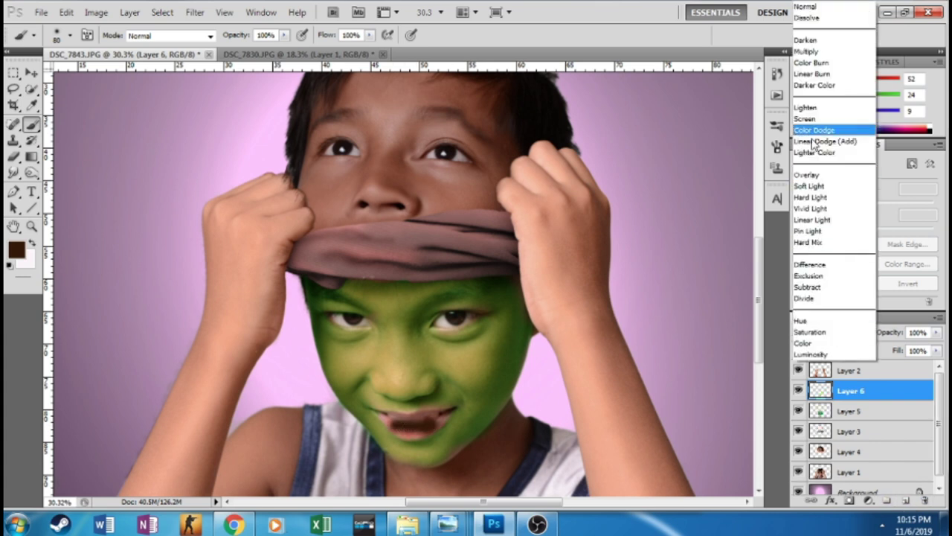
click(818, 186)
click(413, 431)
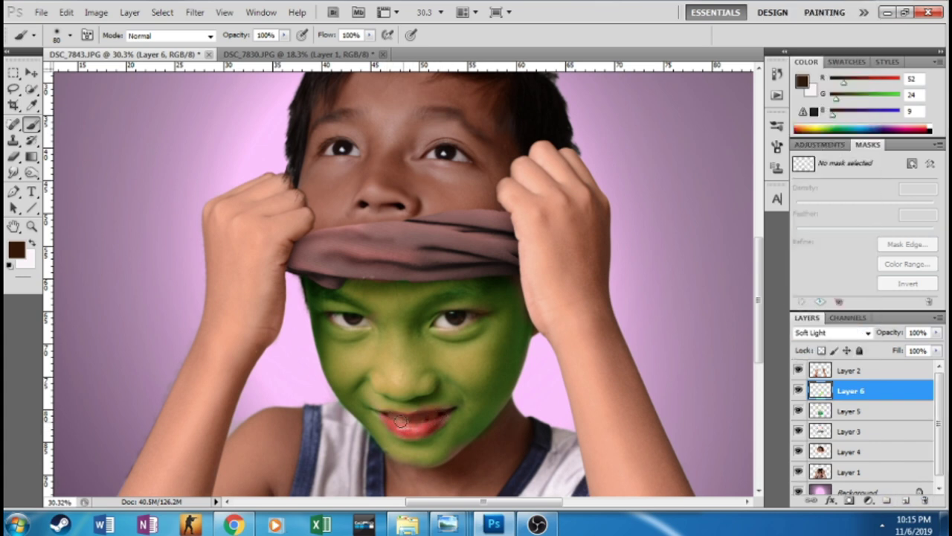
scroll(400, 421, up, 2)
scroll(400, 421, up, 2)
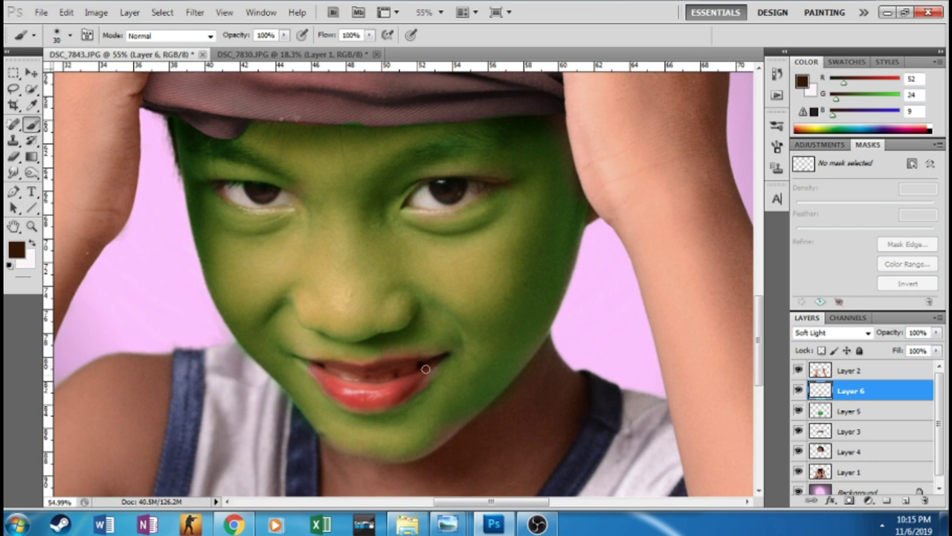
Erase stray lip paint around the lower lip with a soft-edged brush tip
click(13, 157)
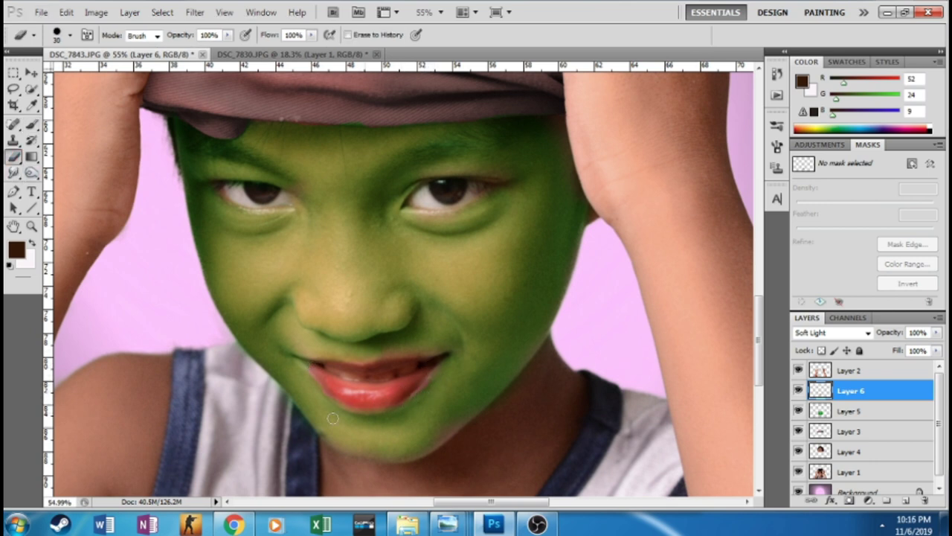
drag(352, 417, 405, 404)
click(67, 39)
drag(104, 87, 22, 88)
click(280, 365)
click(31, 124)
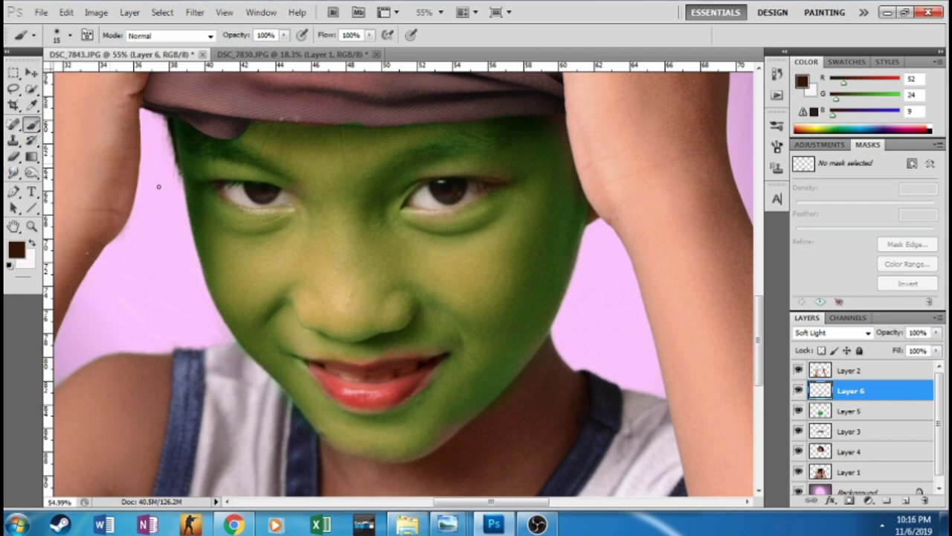
Colorize the lip paint red in Hue/Saturation with saturation 52 and a warmer hue
key(ctrl+u)
drag(760, 363, 731, 363)
drag(761, 321, 675, 325)
mouse_move(760, 403)
mouse_down()
mouse_move(746, 407)
mouse_move(769, 402)
mouse_up()
click(878, 424)
drag(725, 363, 761, 363)
drag(699, 321, 755, 322)
click(899, 255)
key(ctrl+0)
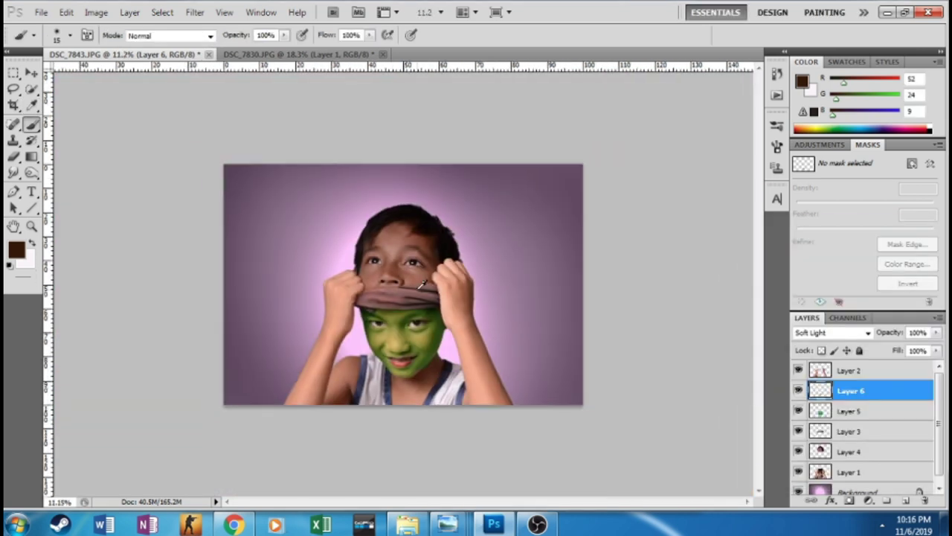
click(893, 411)
click(937, 332)
Set Layer 5 to 73% opacity in Soft Light and sample the olive face colour
click(30, 127)
scroll(381, 436, up, 2)
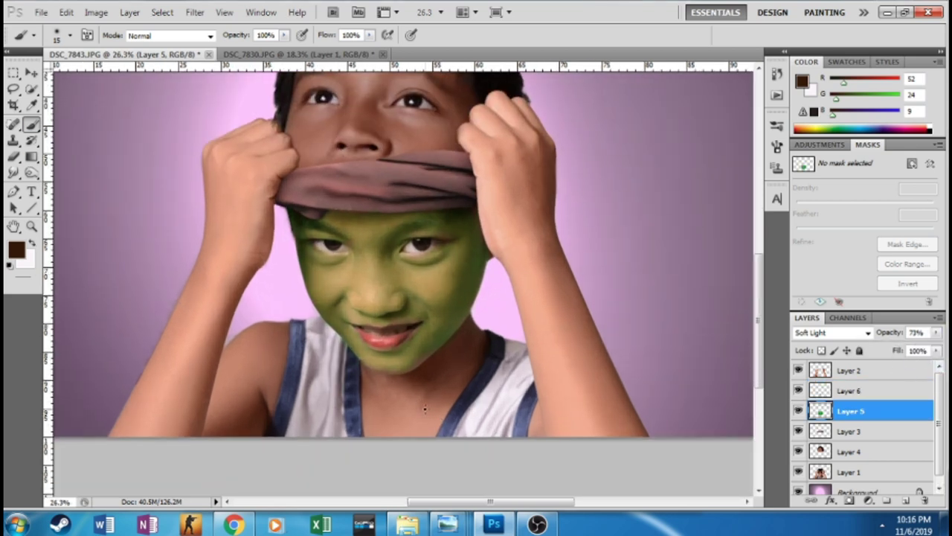
alt+click(420, 277)
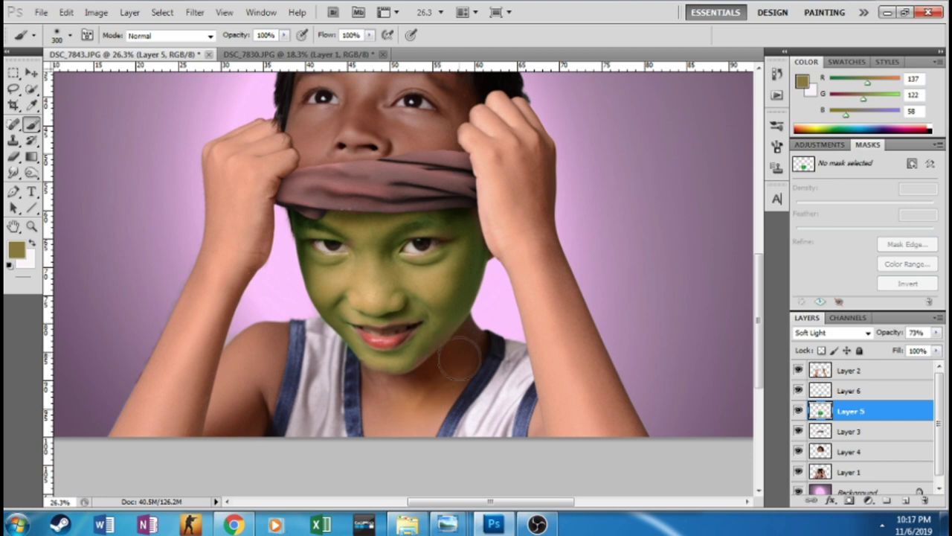
click(16, 249)
click(923, 180)
click(831, 332)
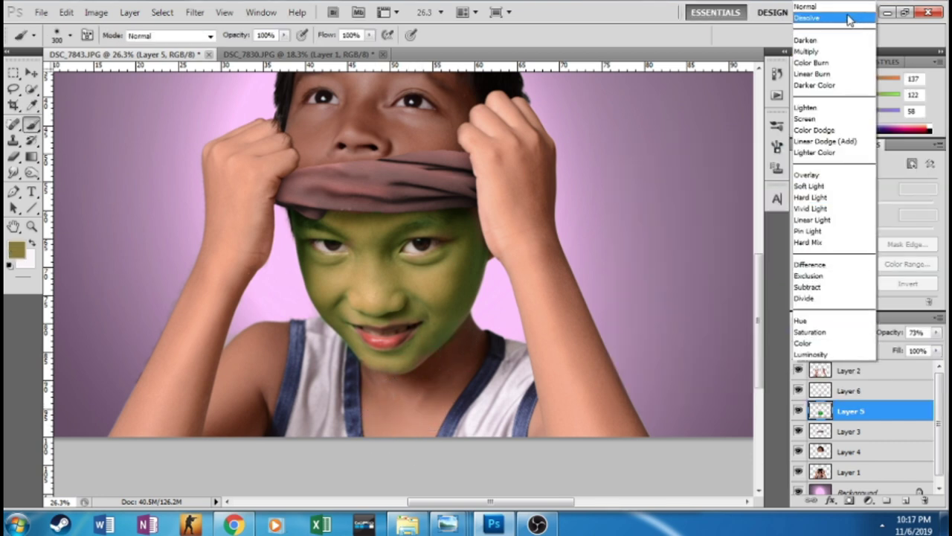
click(831, 332)
click(809, 186)
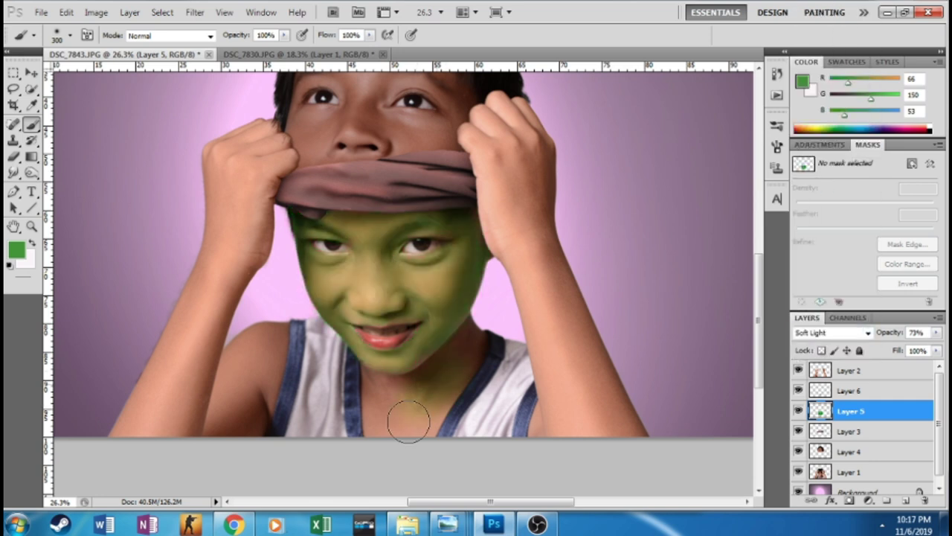
scroll(387, 394, down, 2)
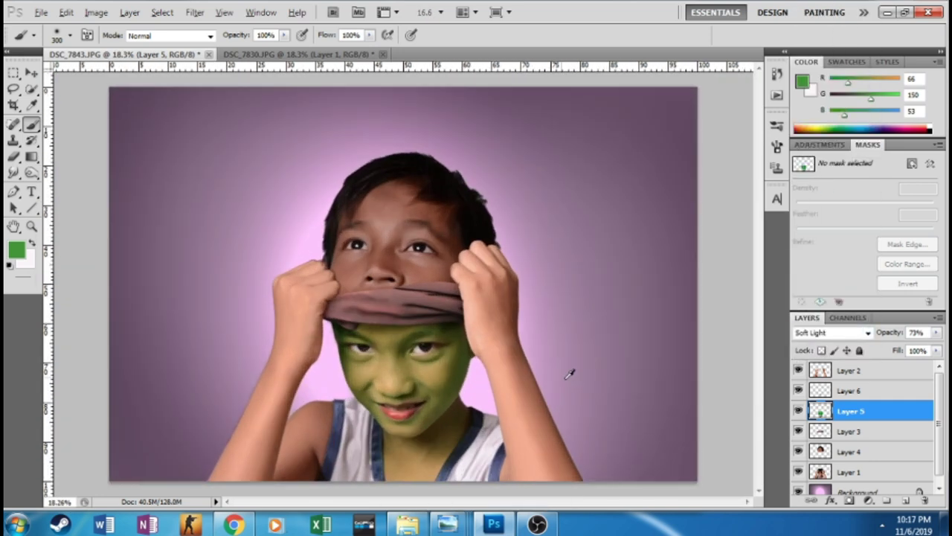
scroll(569, 376, up, 5)
Dodge the boy's irises on Layer 1 at Midtones for a reddish glow
click(848, 471)
key(o)
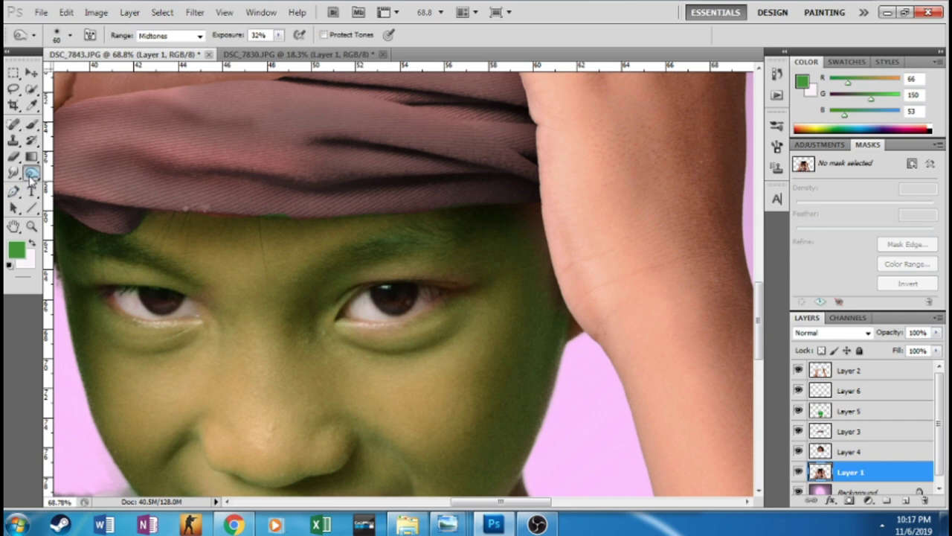
click(170, 35)
click(152, 49)
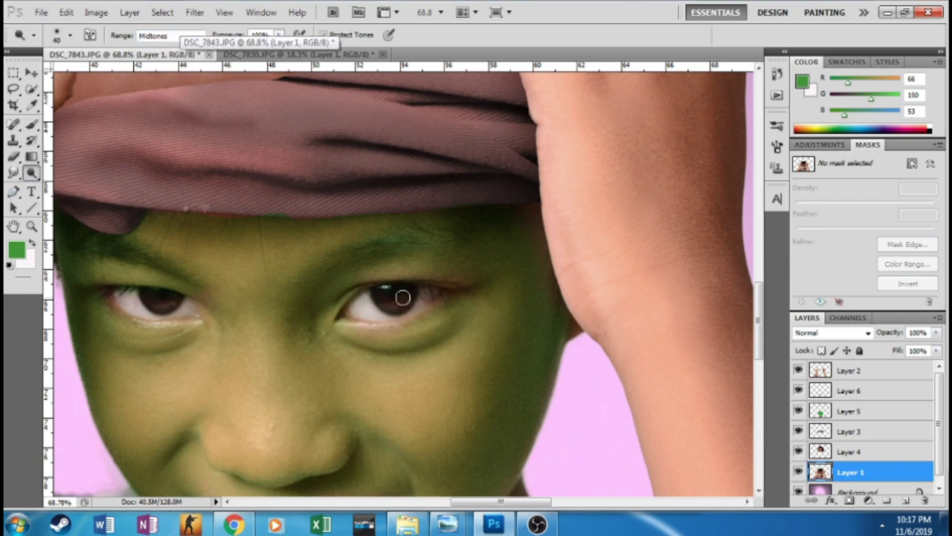
drag(378, 293, 398, 304)
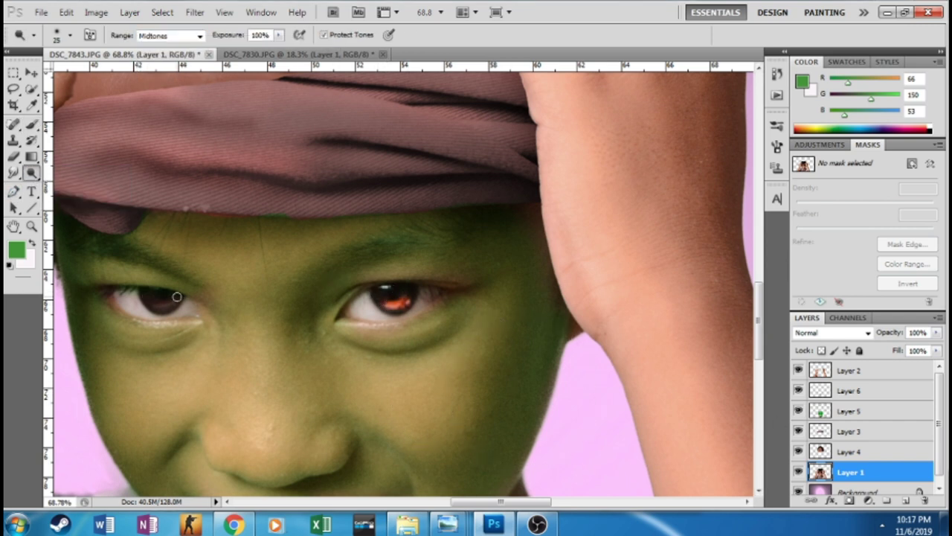
Lower the Layer 6 lip tint to 51% opacity
key(ctrl+0)
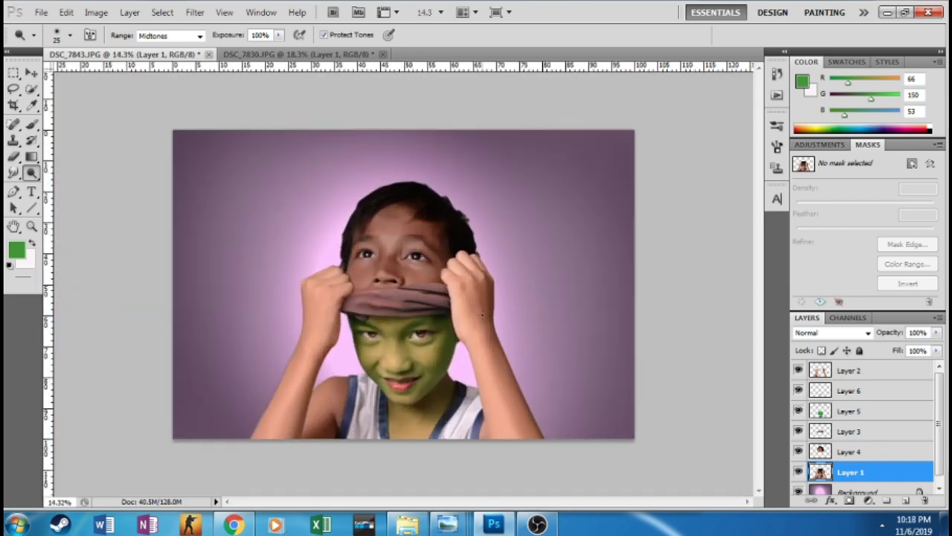
click(856, 392)
drag(937, 333, 909, 355)
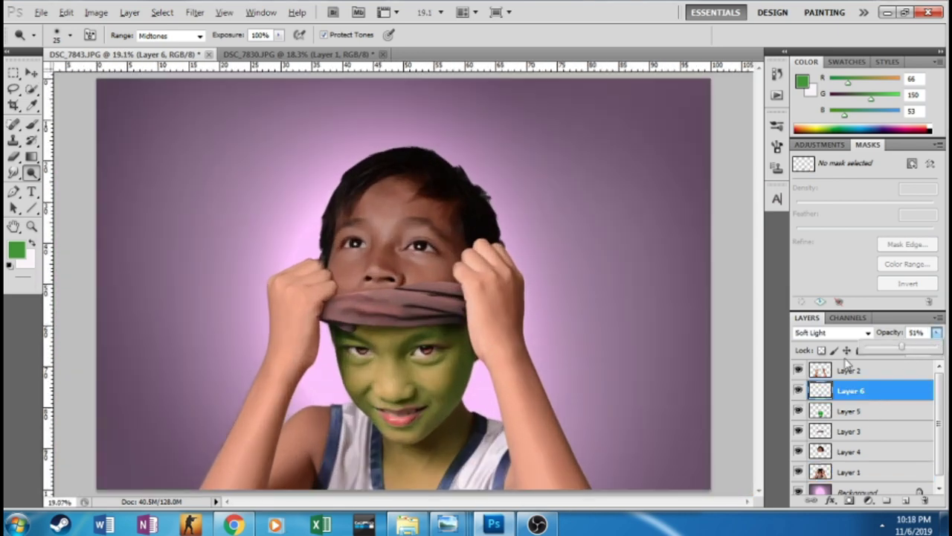
key(ctrl+minus)
Paint a white brush stroke across the bottom of Layer 2, then undo it
key(b)
click(31, 246)
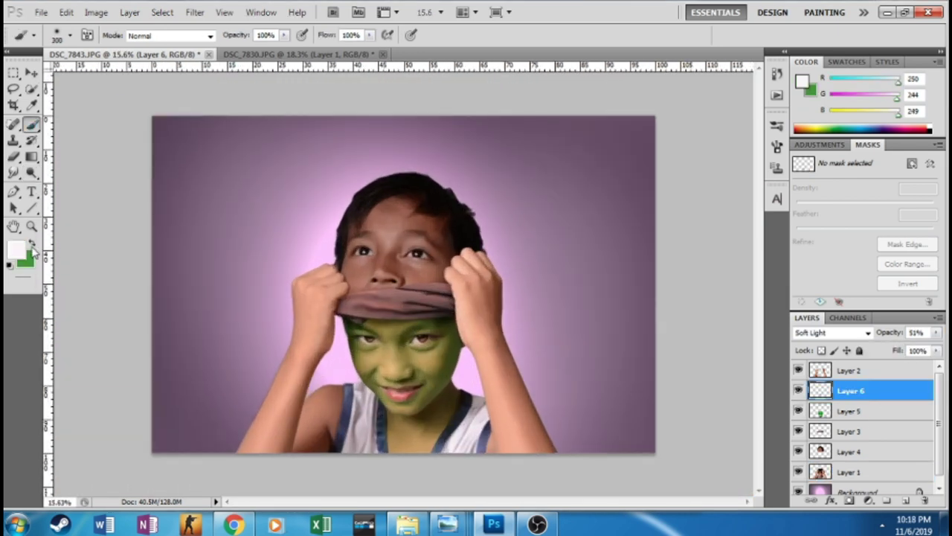
click(866, 372)
mouse_move(100, 400)
mouse_down()
mouse_move(409, 452)
mouse_move(670, 416)
mouse_up()
key(ctrl+alt+z)
key(ctrl+alt+z)
key(ctrl+alt+z)
Add a new top layer and set the background colour to grey aba8a8
click(885, 372)
key(ctrl+shift+alt+n)
click(16, 250)
click(926, 195)
click(10, 266)
click(28, 259)
click(633, 240)
key(Return)
key(b)
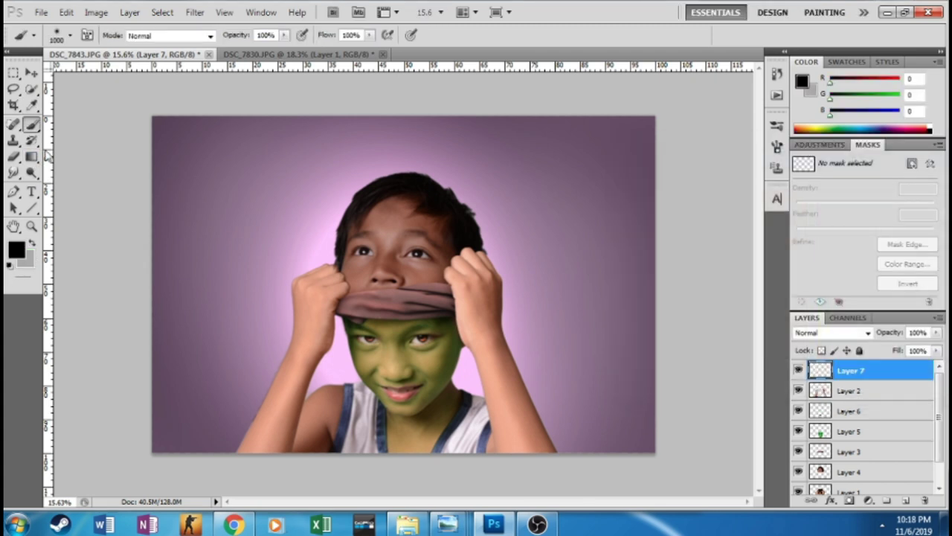
Render clouds in a rectangular selection and stretch them to cover the whole canvas
click(15, 72)
click(194, 12)
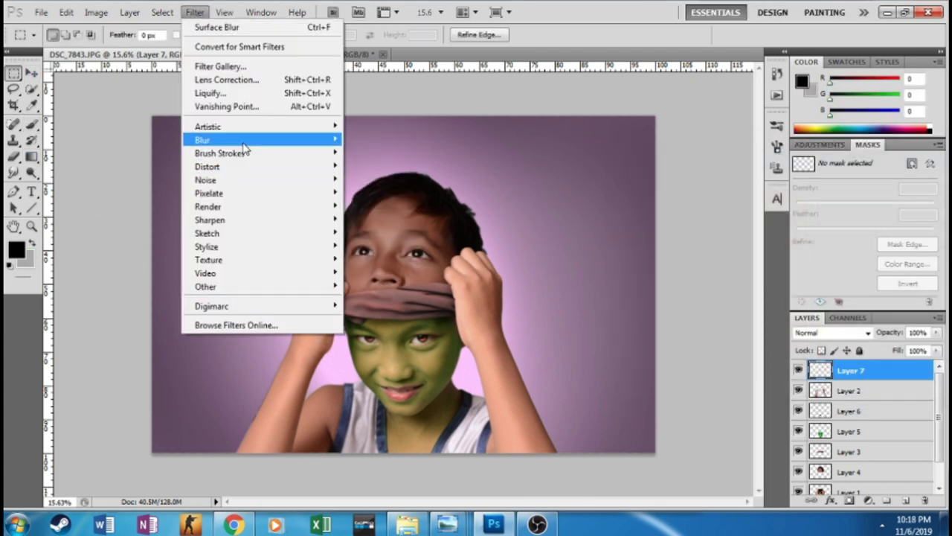
key(Escape)
key(v)
drag(280, 247, 661, 421)
mouse_move(226, 191)
mouse_down()
mouse_move(147, 99)
mouse_move(144, 79)
mouse_up()
click(32, 72)
click(414, 211)
Set the clouds layer to 48% opacity and erase around the head with a 1900 px eraser
click(936, 332)
drag(932, 350, 901, 352)
key(b)
key(bracketright)
key(bracketright)
key(bracketright)
drag(394, 245, 407, 333)
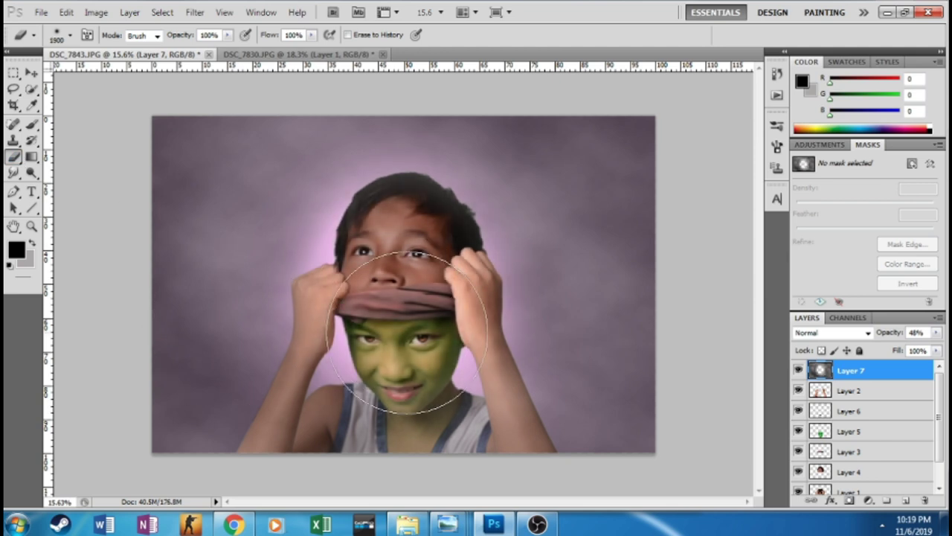
Adjust the eraser to 1400 px at 14% strength while zooming the view
scroll(407, 333, up, 1)
key(bracketleft)
key(bracketleft)
key(bracketleft)
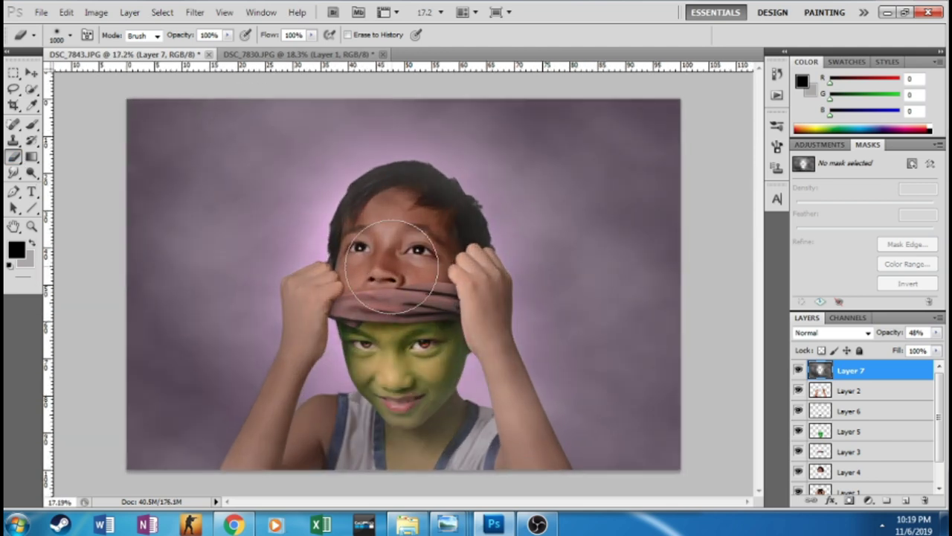
scroll(392, 265, down, 4)
key(bracketright)
key(bracketright)
key(bracketright)
drag(227, 35, 160, 48)
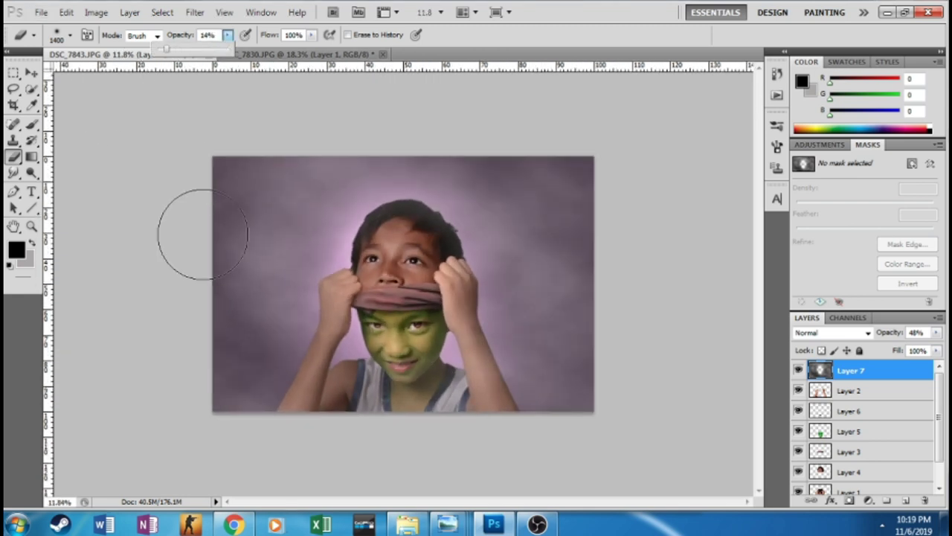
scroll(176, 188, up, 1)
scroll(176, 188, down, 1)
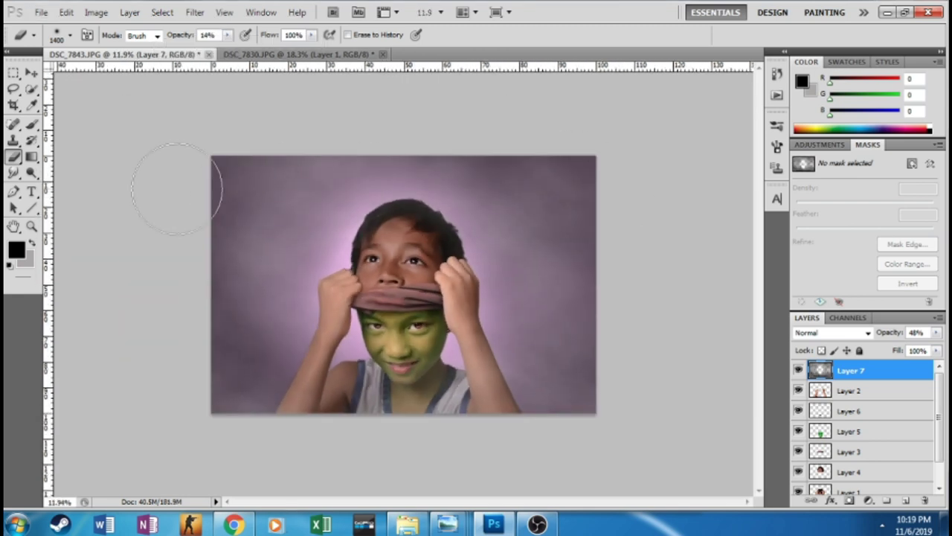
scroll(667, 270, up, 1)
scroll(667, 273, down, 1)
scroll(665, 272, up, 1)
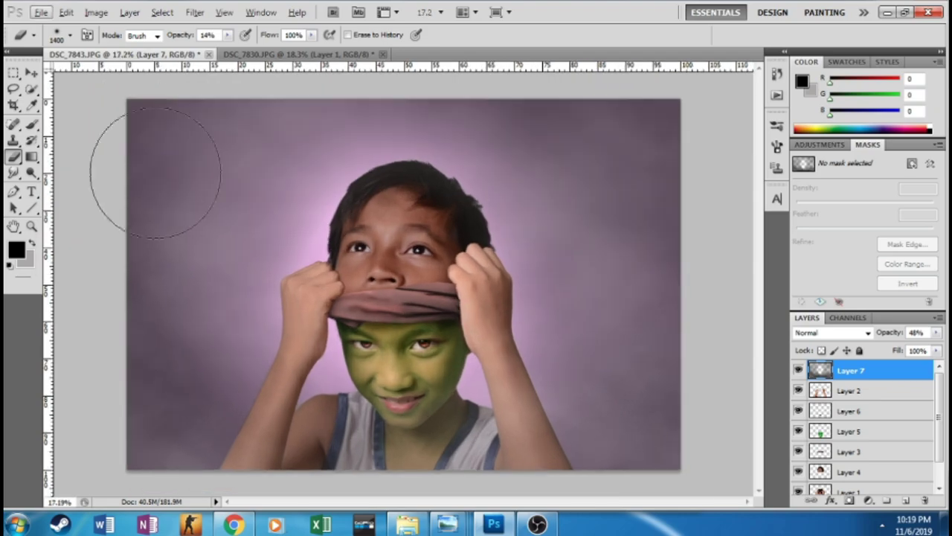